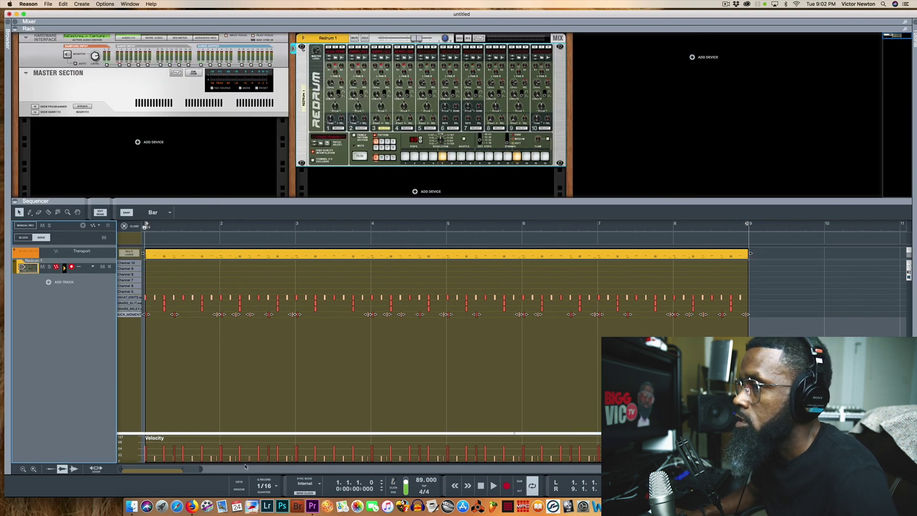
Focus on the kick notes in the Redrum clip and play the beat from the start to hear their timing.
drag(201, 467, 186, 468)
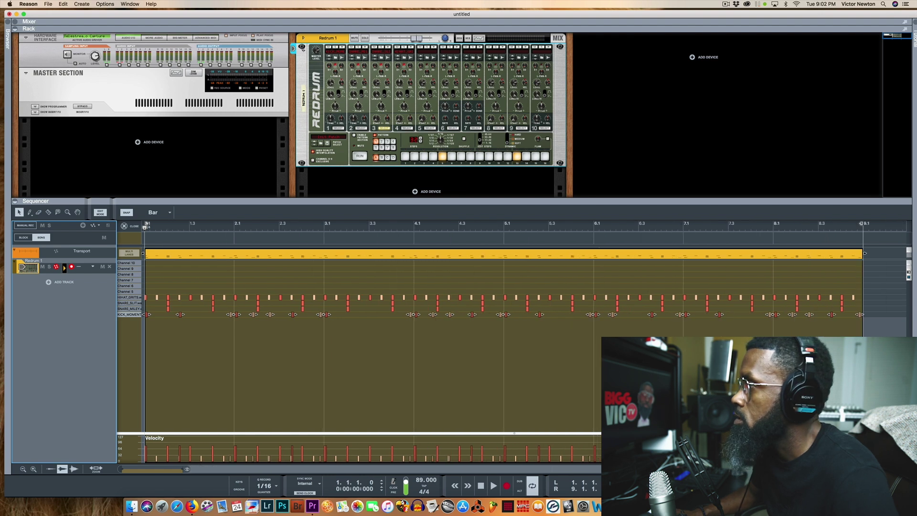
double_click(147, 315)
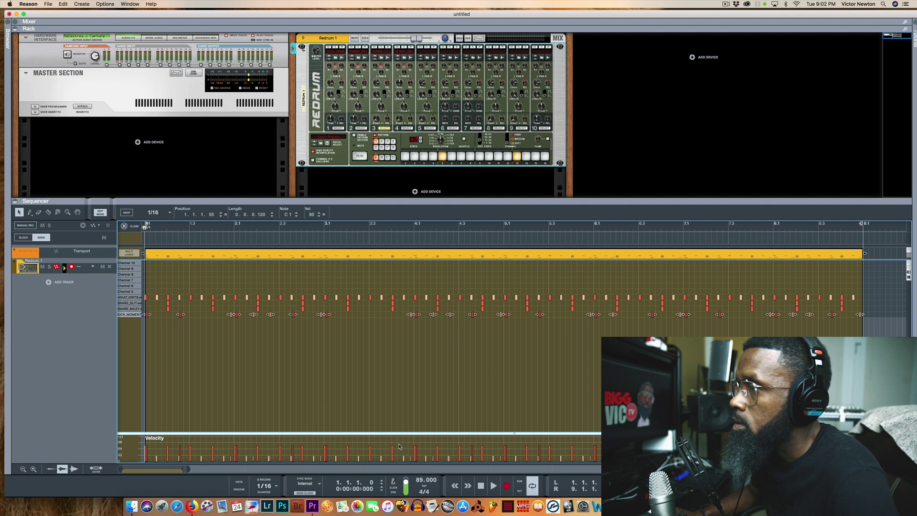
click(493, 485)
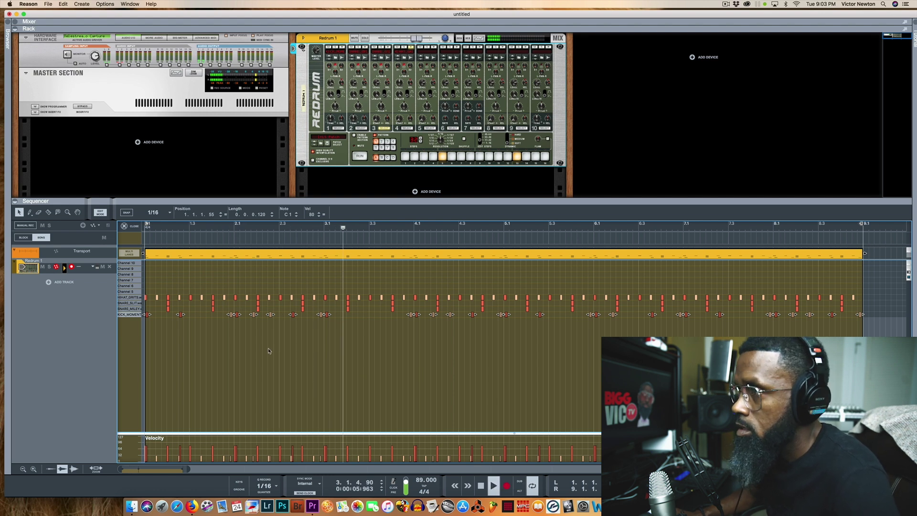
click(480, 485)
click(480, 485)
click(491, 485)
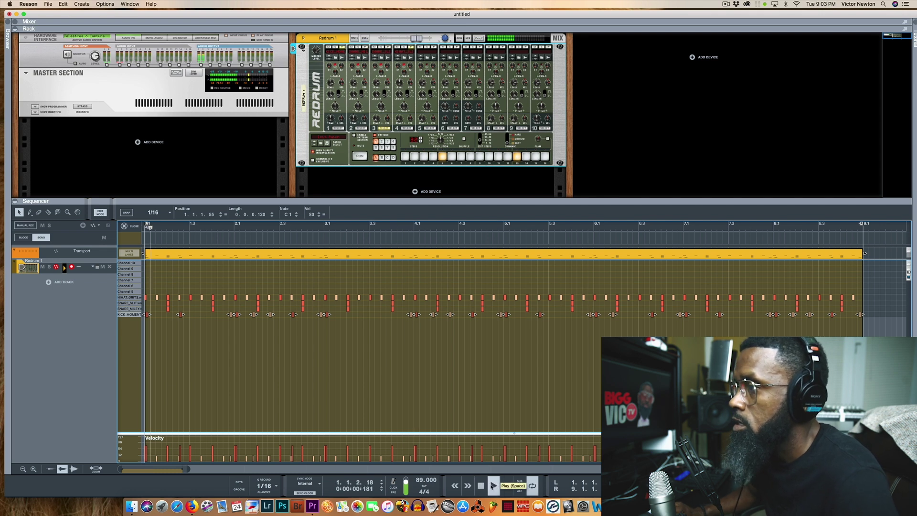
double_click(481, 485)
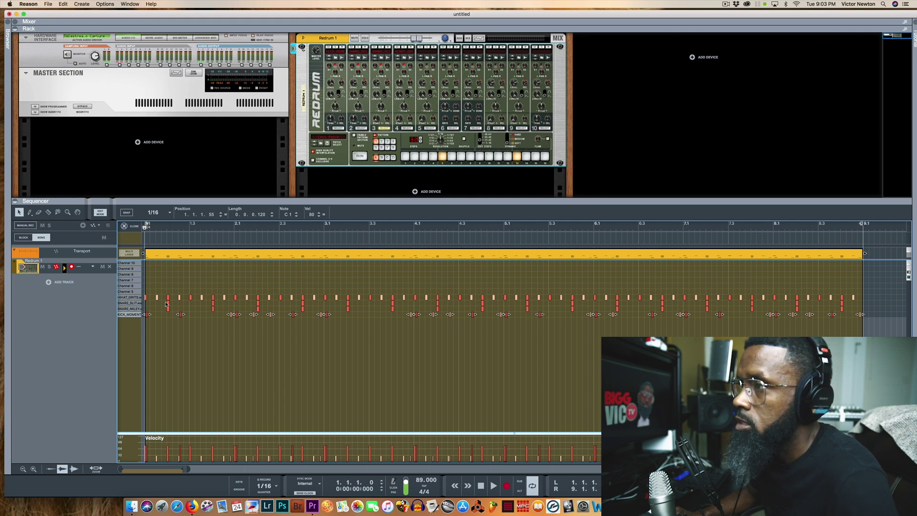
Shift all notes of the upper snare lane slightly late, with the first at 1.2.1.45, and audition the beat.
click(138, 303)
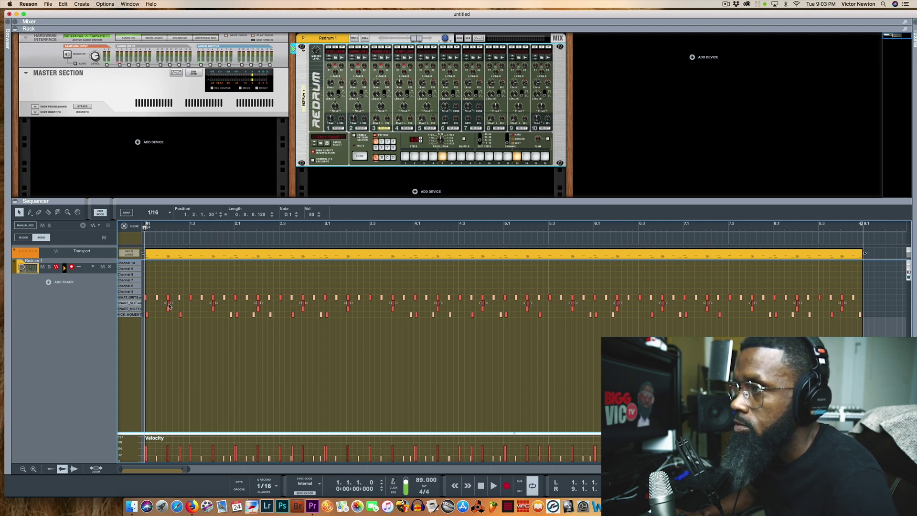
click(493, 485)
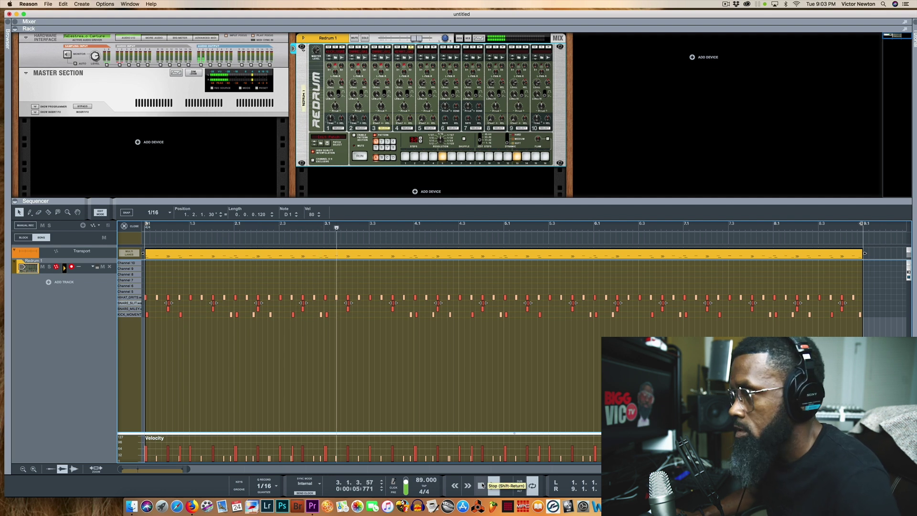
click(481, 485)
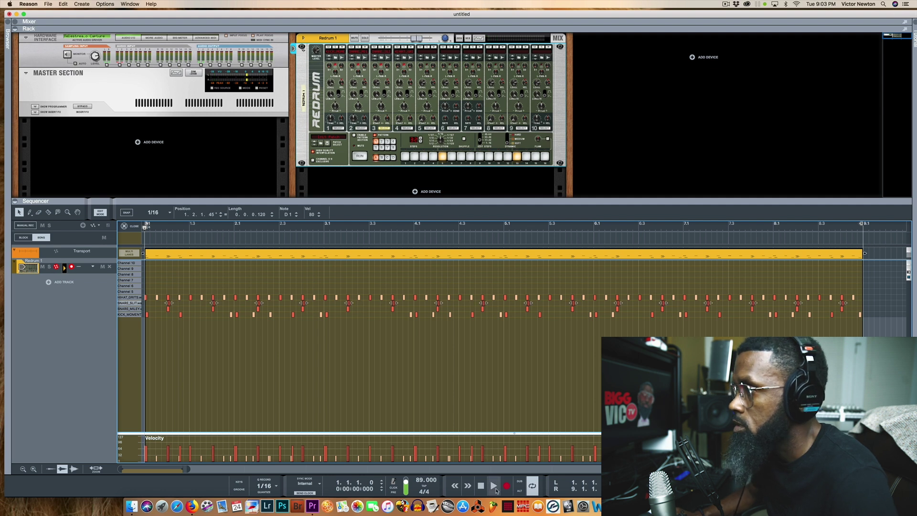
click(494, 486)
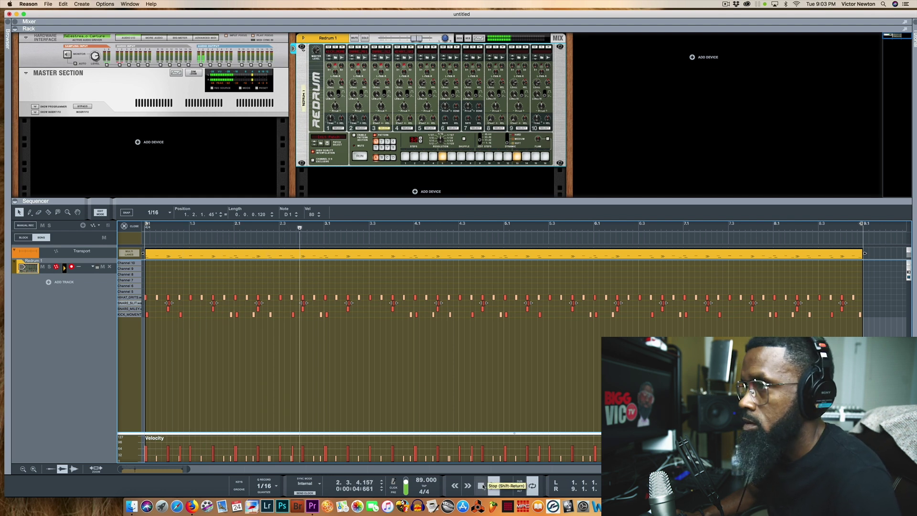
double_click(481, 486)
click(169, 340)
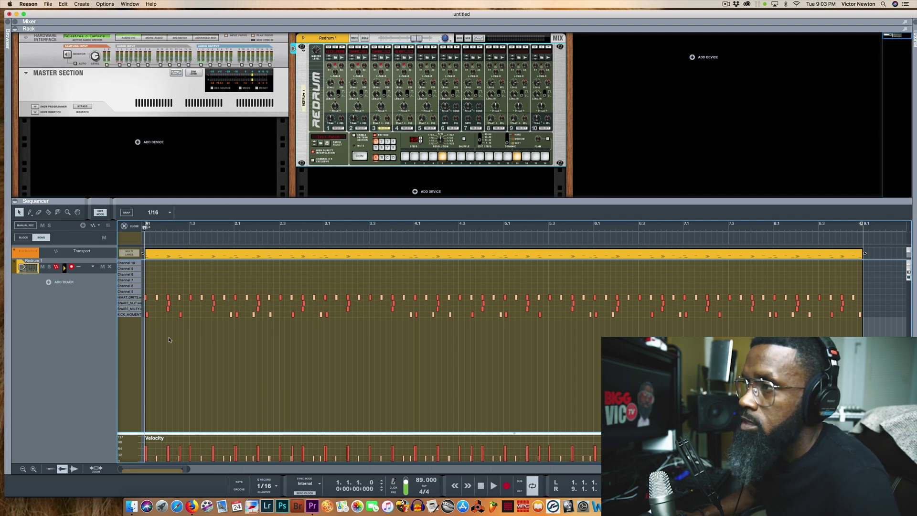
Shift all hi-hat notes slightly late, with the first at 1.1.1.45, and play back the beat.
click(135, 294)
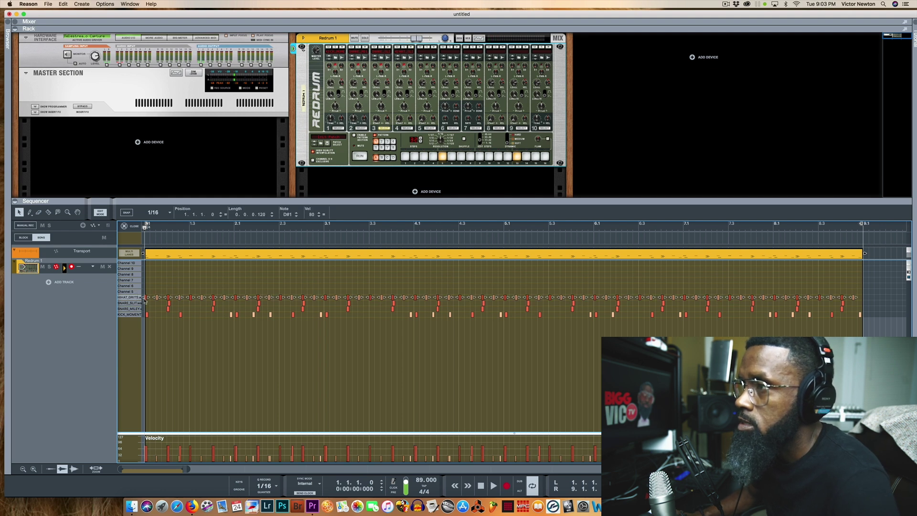
drag(146, 298, 147, 300)
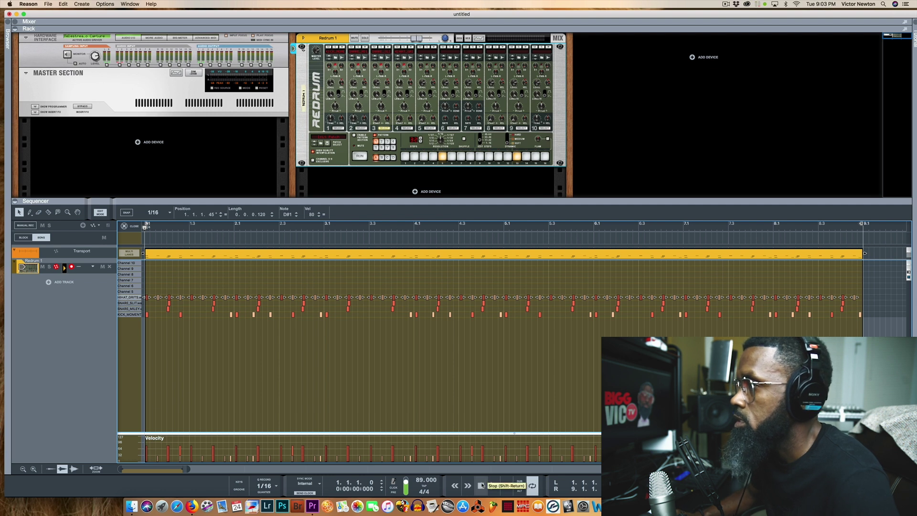
click(493, 486)
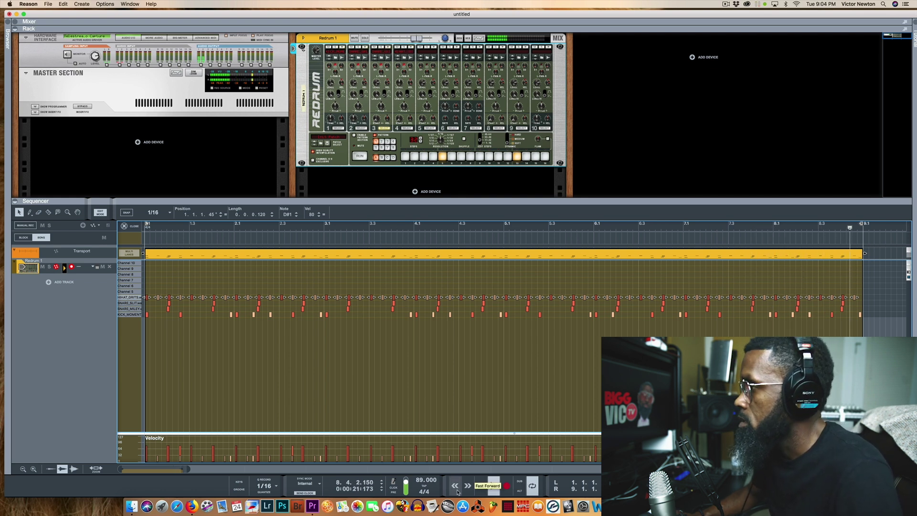
double_click(480, 485)
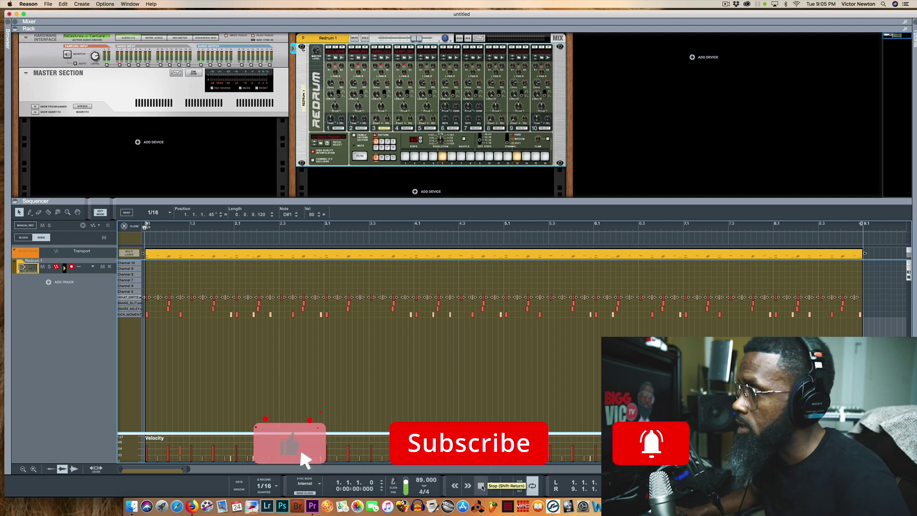
click(494, 486)
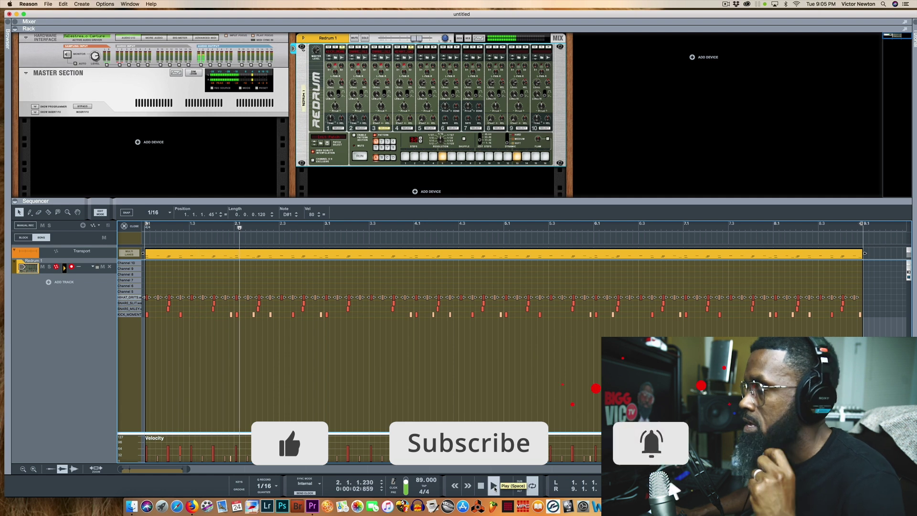
right_click(386, 195)
key(Escape)
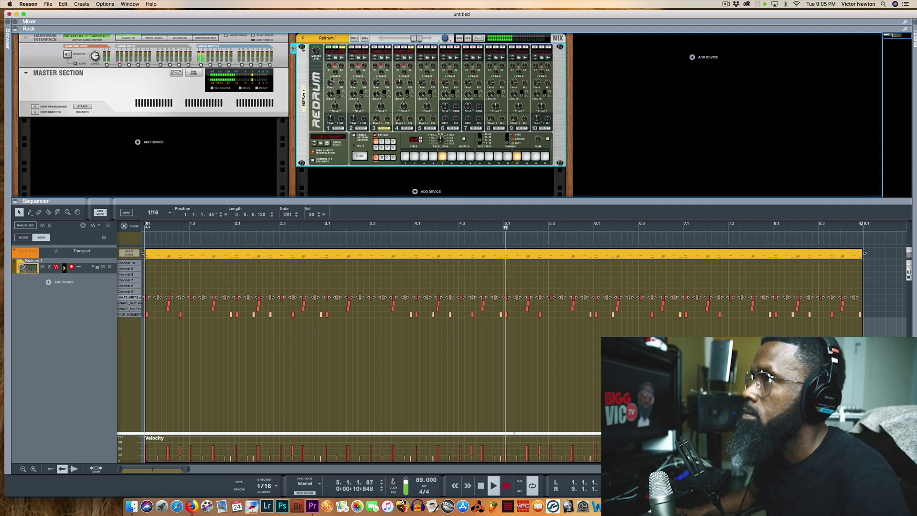
click(481, 485)
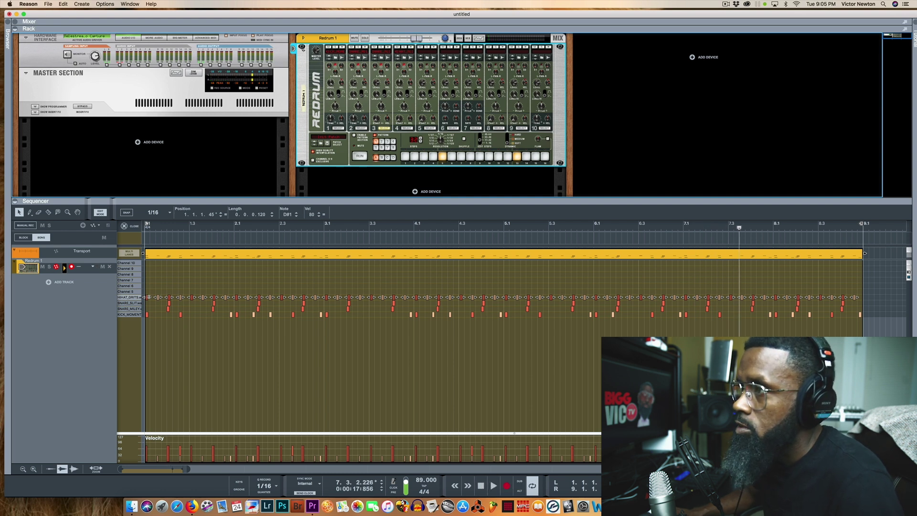
Move all hi-hat notes further late, with the first at 1.1.1.61, and play the loop from the start.
click(147, 299)
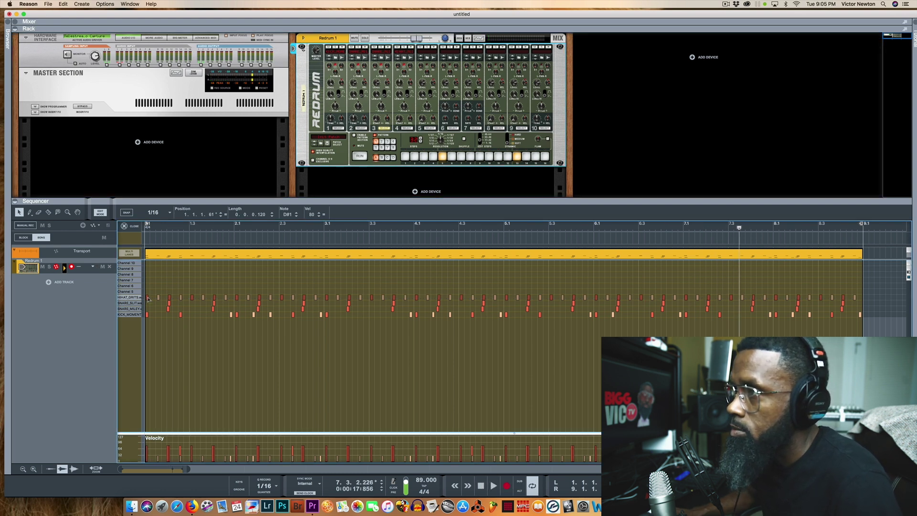
click(481, 485)
click(492, 486)
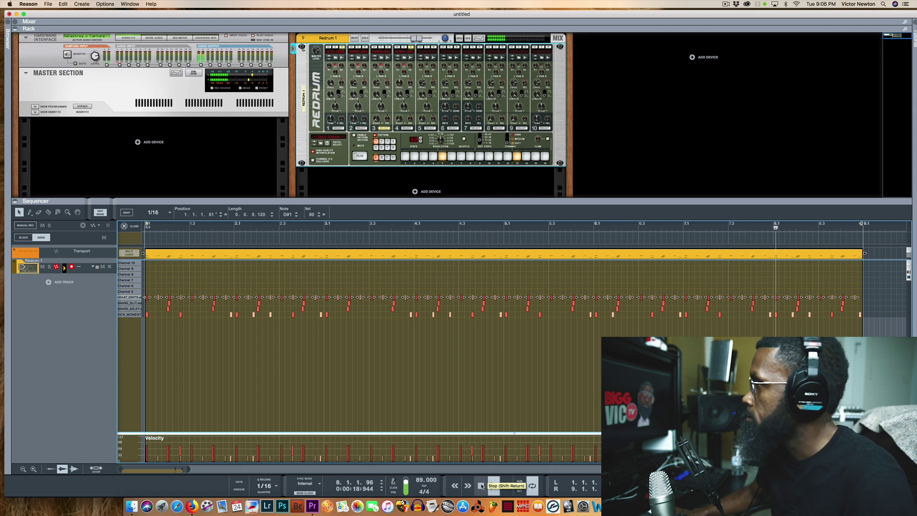
double_click(481, 485)
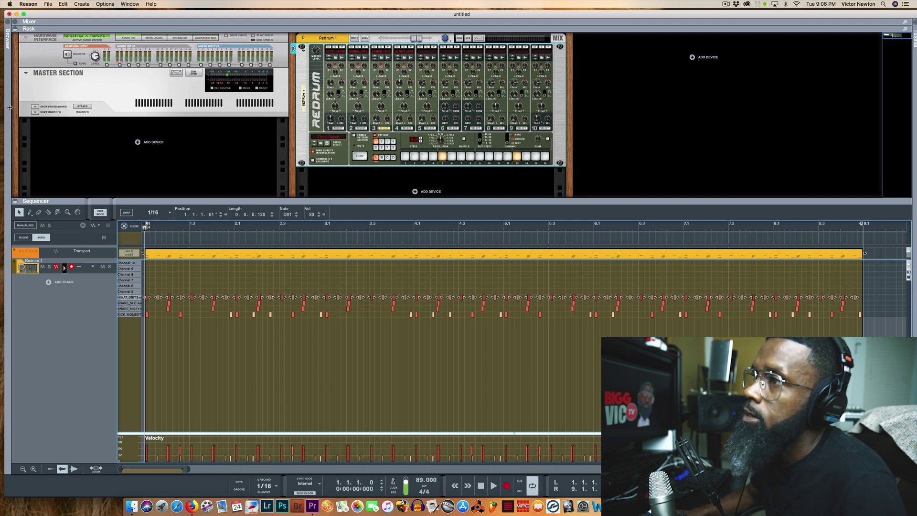
Open the browser beside the rack and list the available instruments.
drag(13, 107, 119, 107)
scroll(51, 273, down, 10)
scroll(50, 273, up, 15)
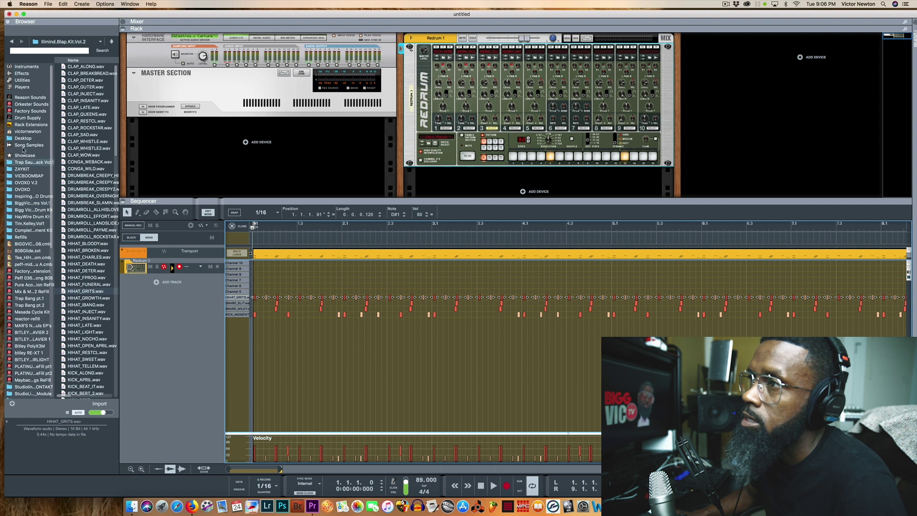
click(22, 68)
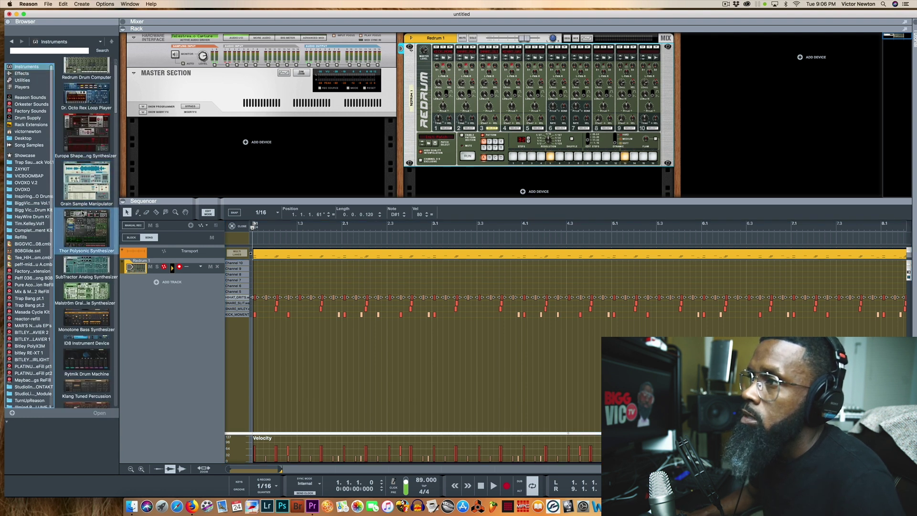
Find the AIR Music Technology Xpand!2 among the instruments and add it to the empty rack column beside Redrum.
scroll(82, 213, down, 6)
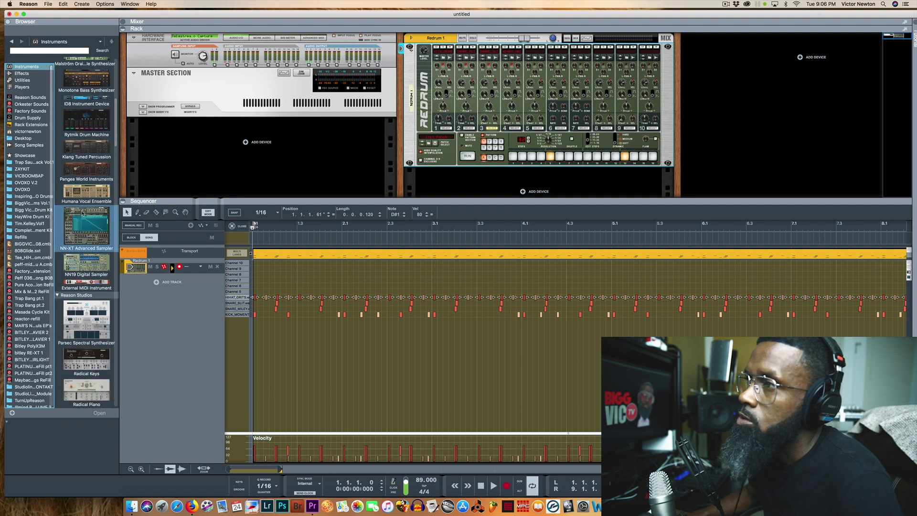
scroll(82, 213, down, 2)
scroll(83, 214, up, 3)
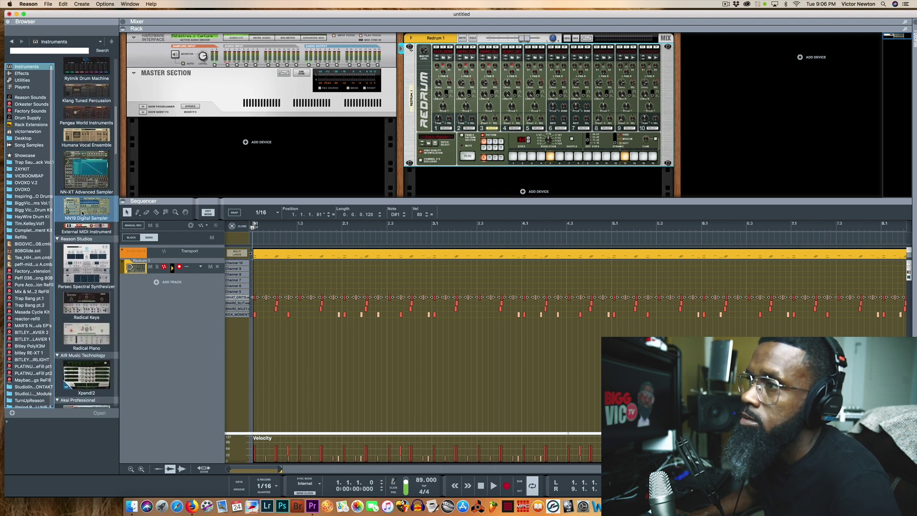
scroll(82, 213, down, 2)
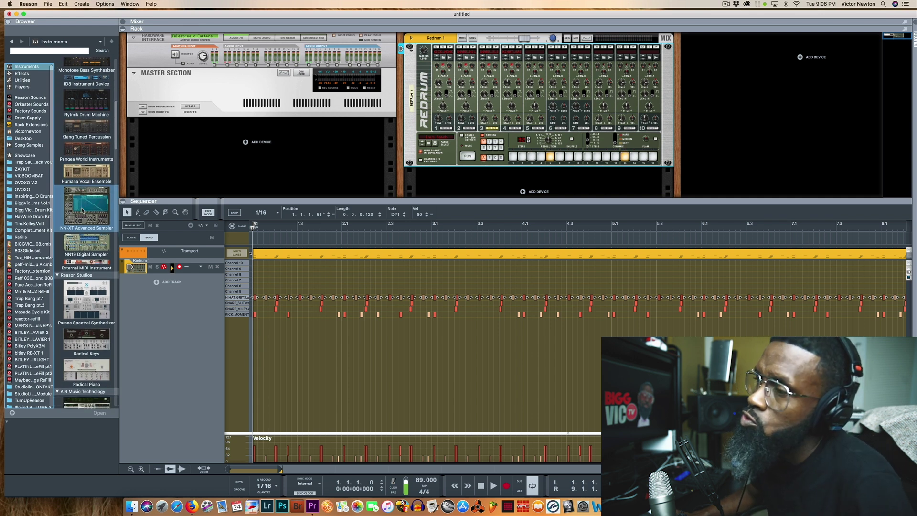
scroll(83, 210, down, 5)
click(82, 200)
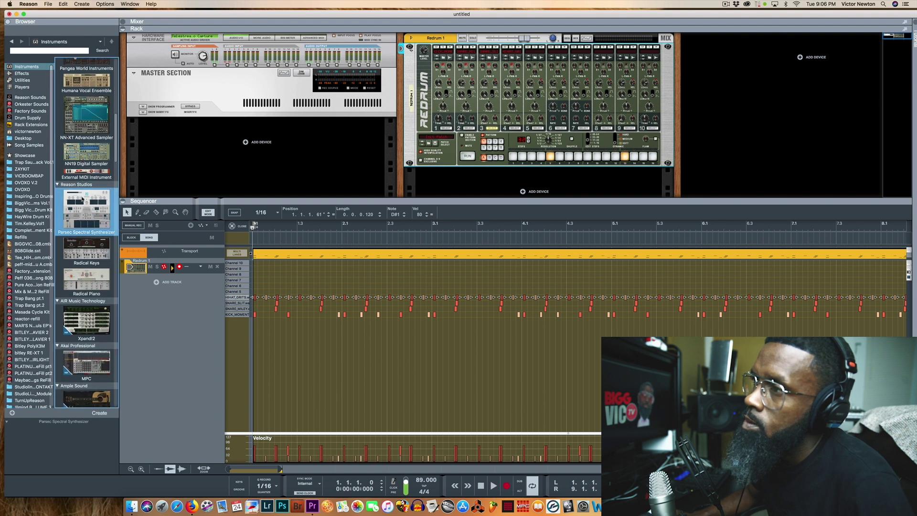
scroll(83, 199, down, 4)
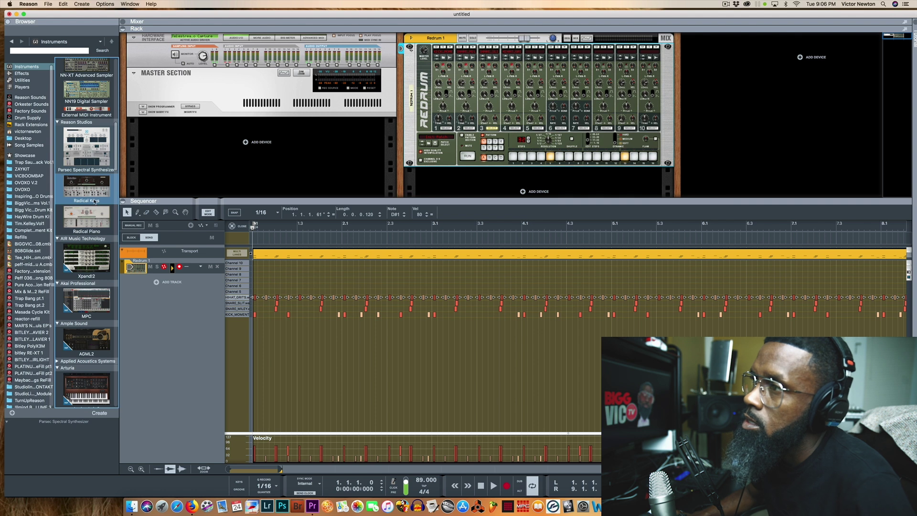
scroll(85, 198, down, 5)
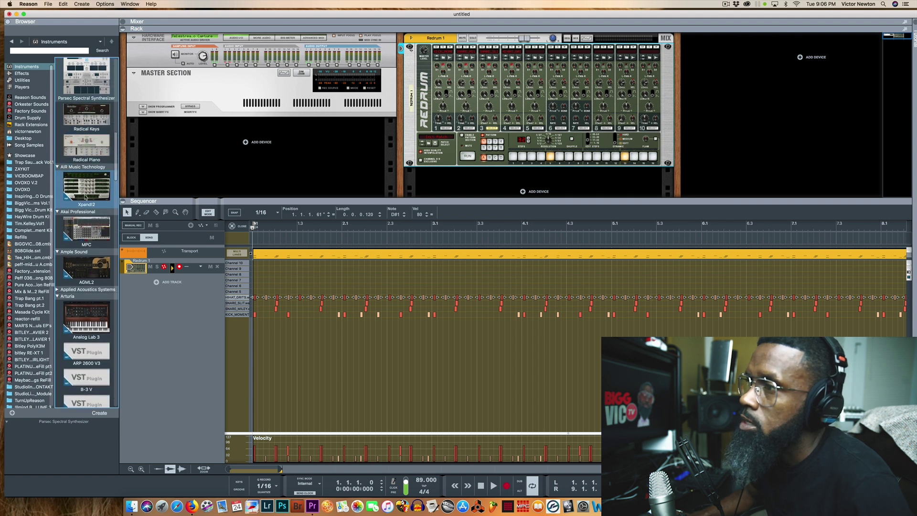
scroll(89, 260, up, 8)
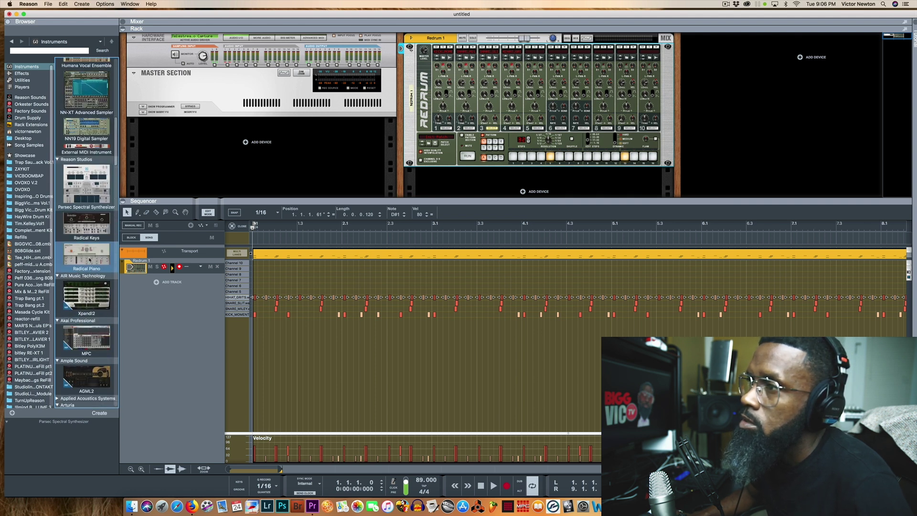
scroll(90, 259, down, 3)
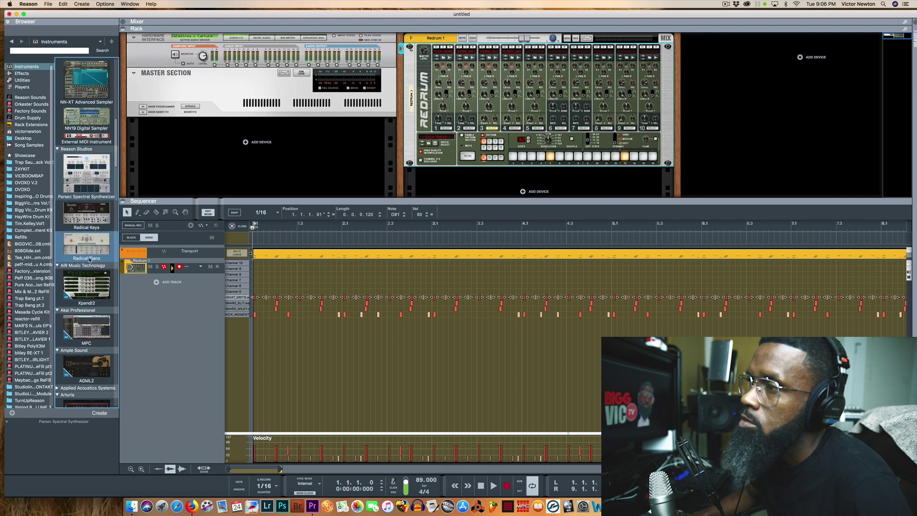
drag(91, 295, 746, 75)
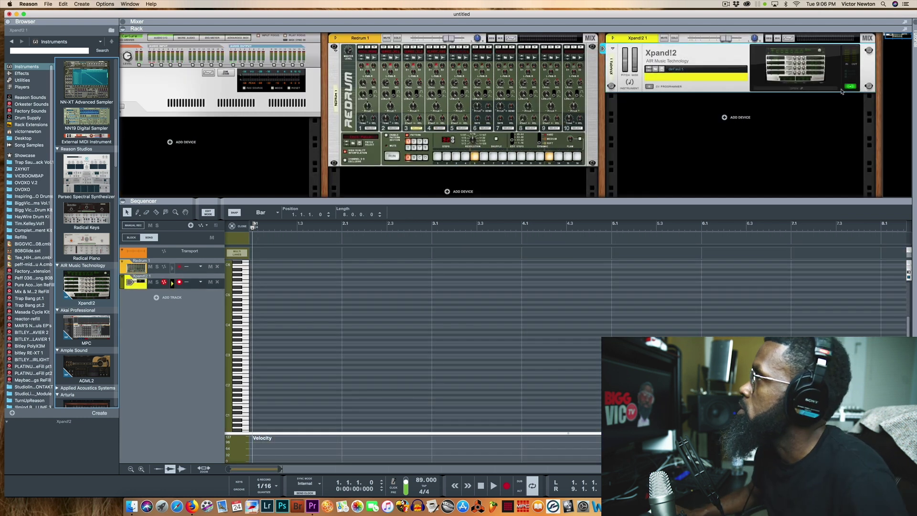
Open the Xpand!2 interface and load the Acoustic Piano sound Piano Med Soft Layer into part A.
click(799, 89)
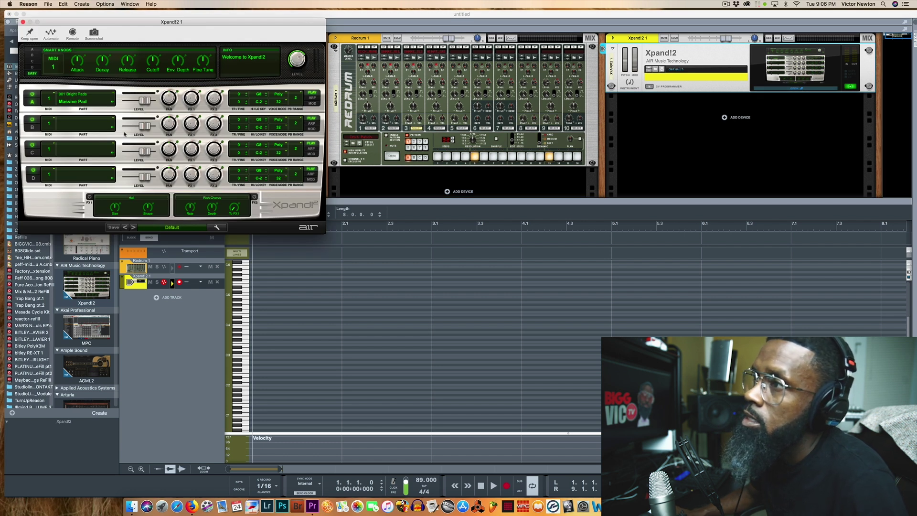
click(85, 96)
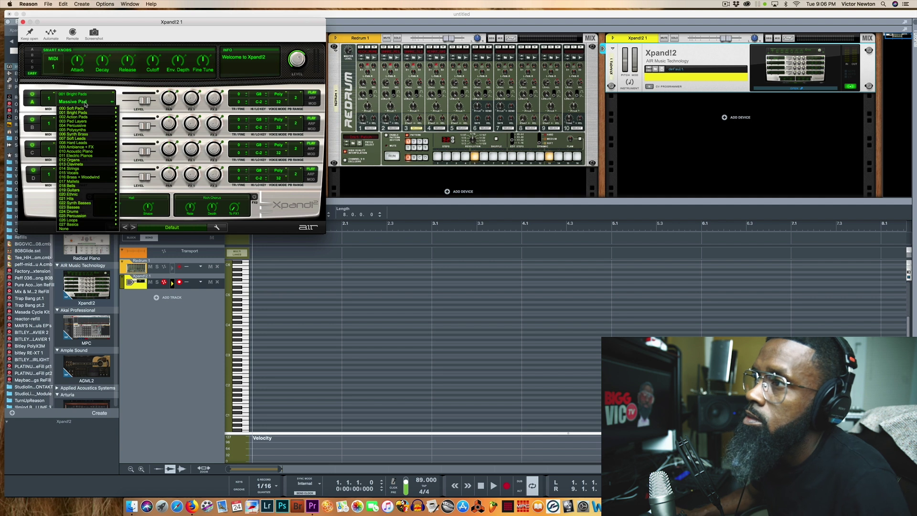
mouse_move(92, 157)
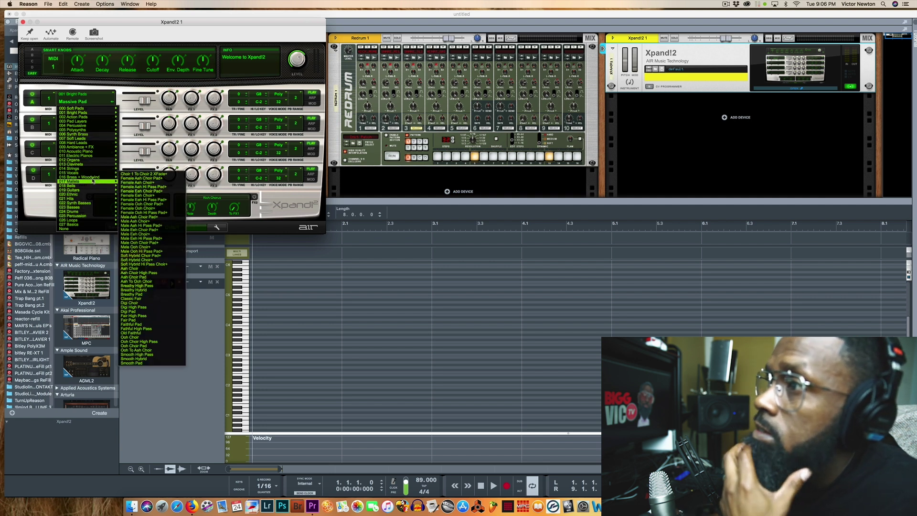
mouse_move(90, 202)
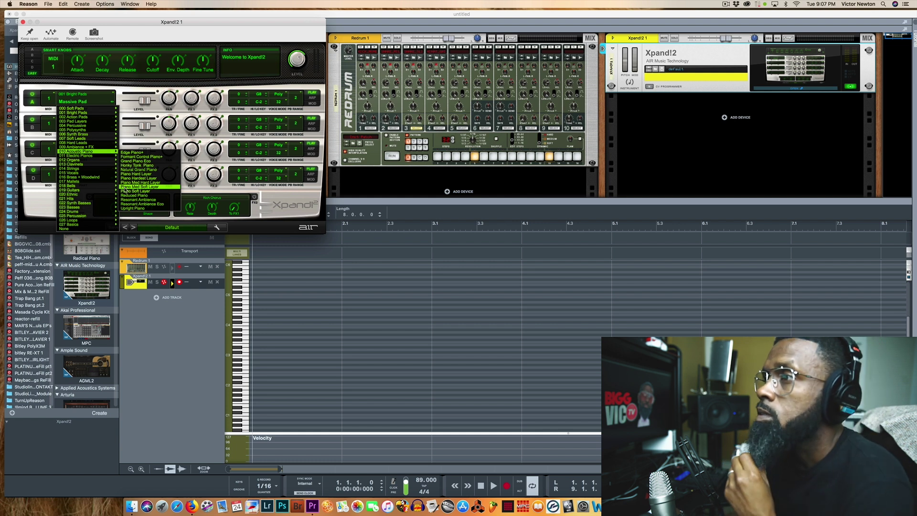
click(124, 189)
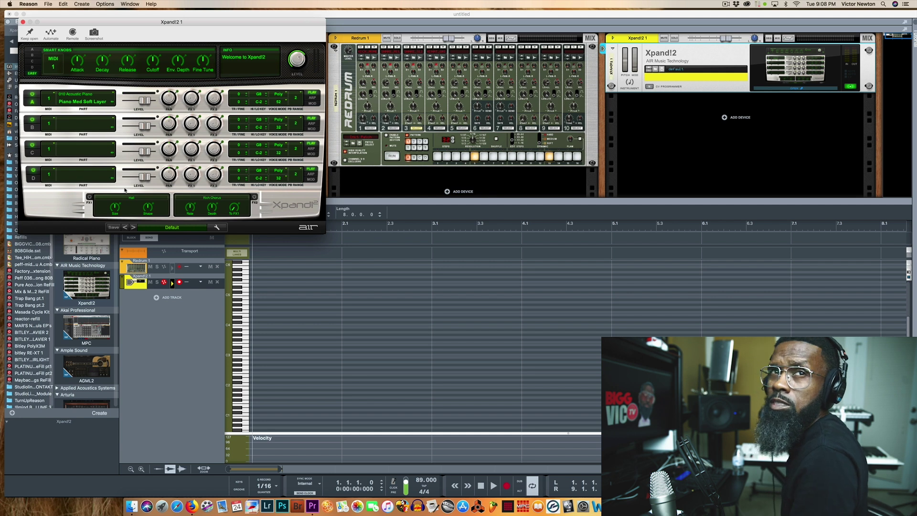
key(space)
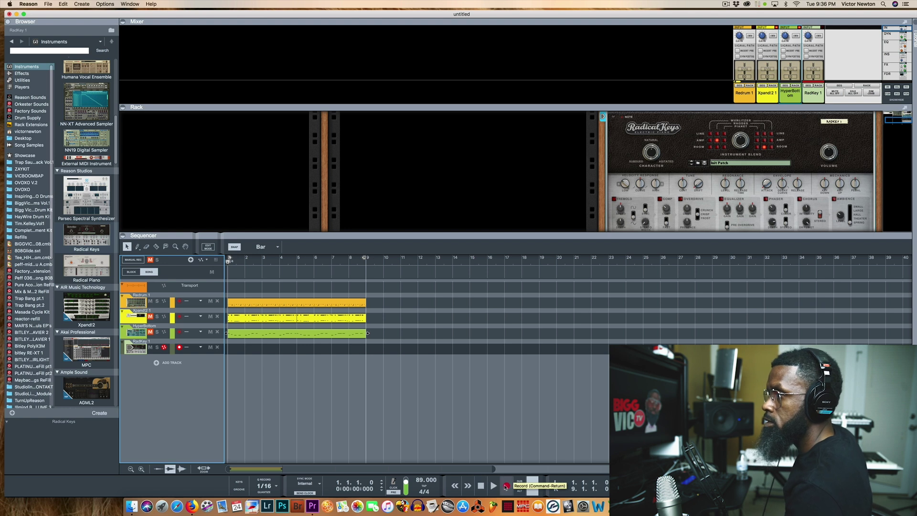
Record a keyboard part on the Radical Keys track from bar 1, trim it to four bars and duplicate it at bar 5.
click(506, 485)
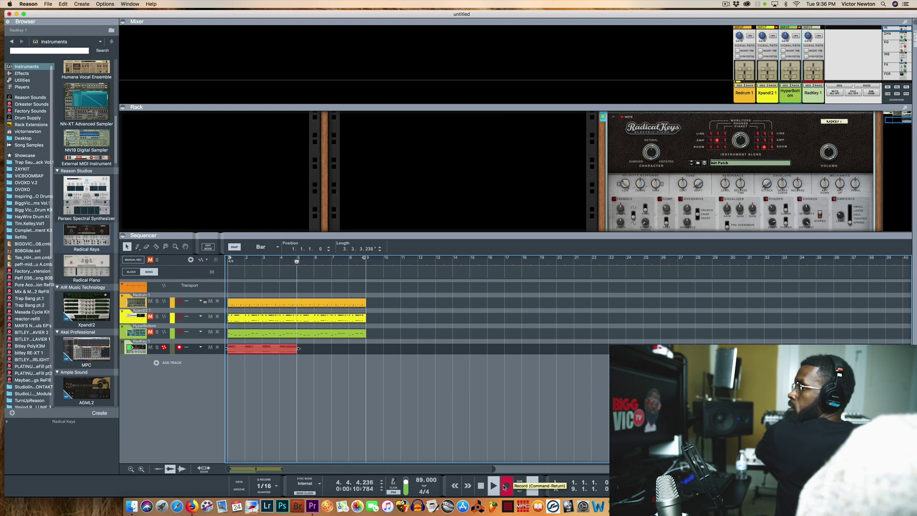
click(480, 485)
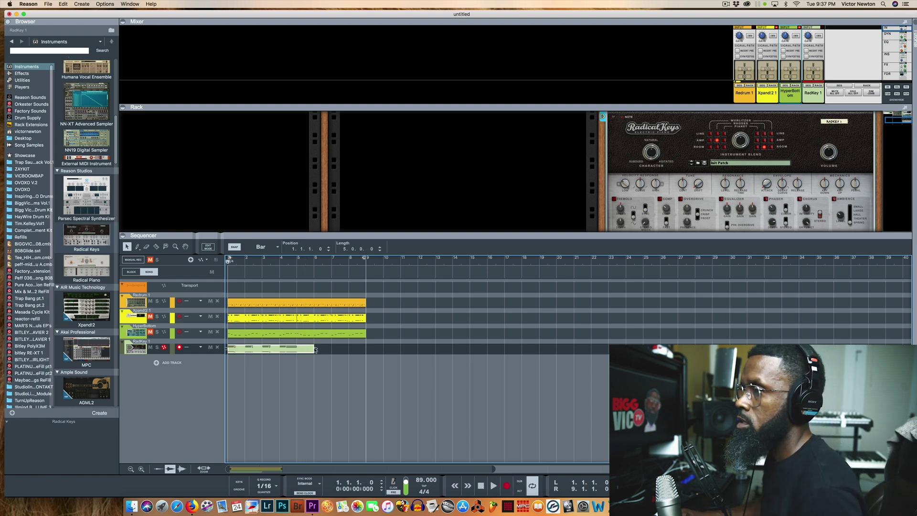
double_click(276, 347)
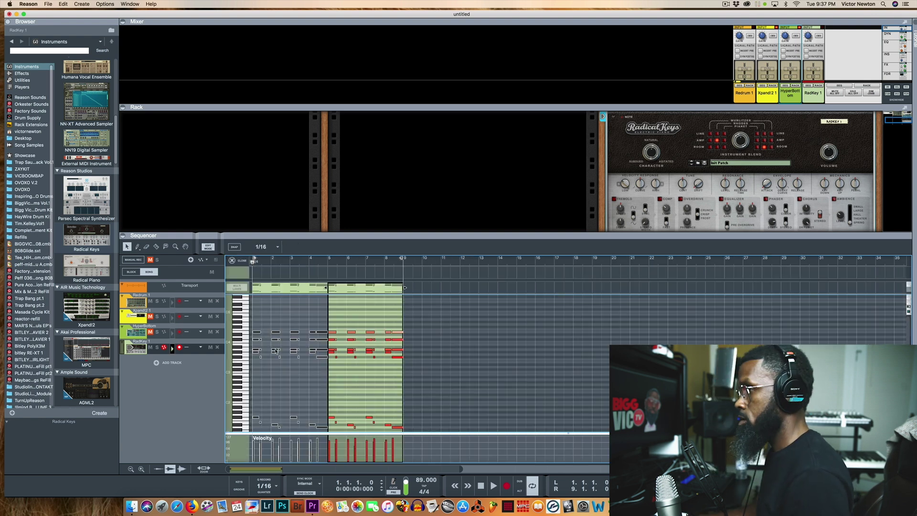
click(235, 261)
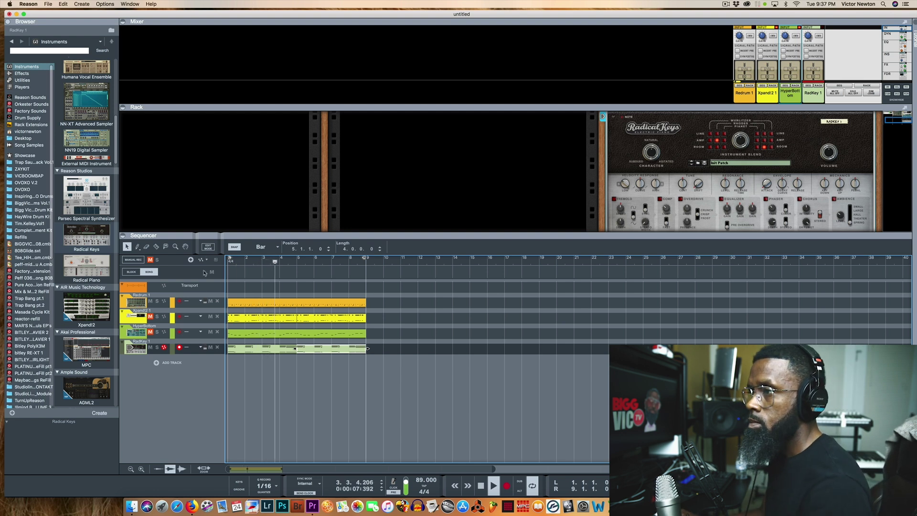
click(271, 350)
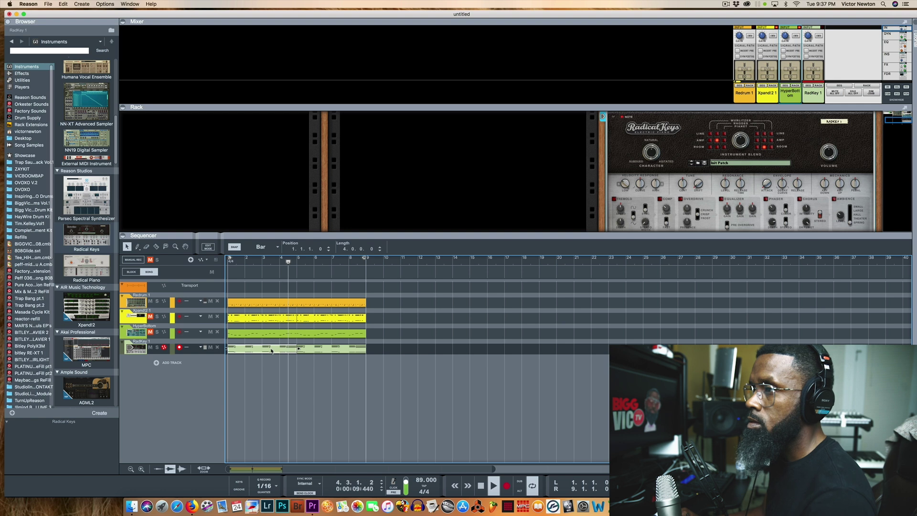
Enlarge the mixer area and show the RadKey 1 channel in the Spectrum EQ window.
drag(755, 107, 753, 151)
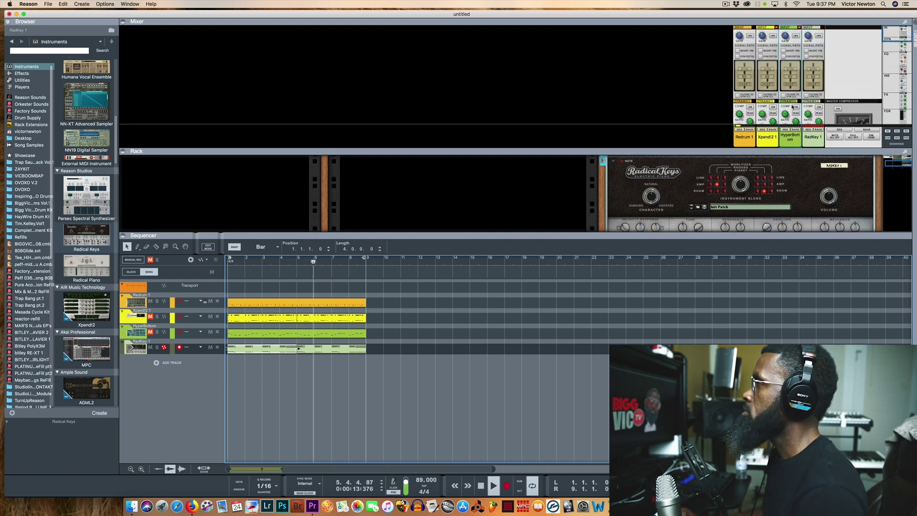
scroll(791, 106, down, 10)
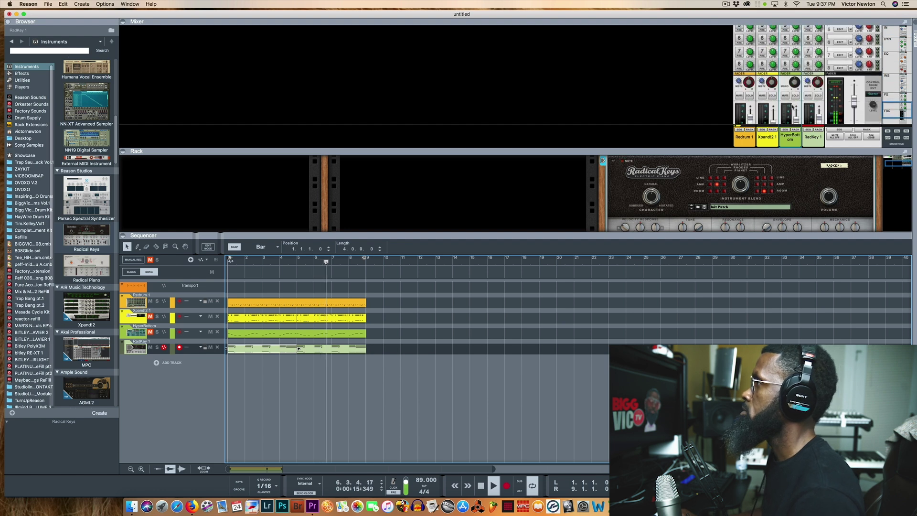
scroll(792, 106, up, 5)
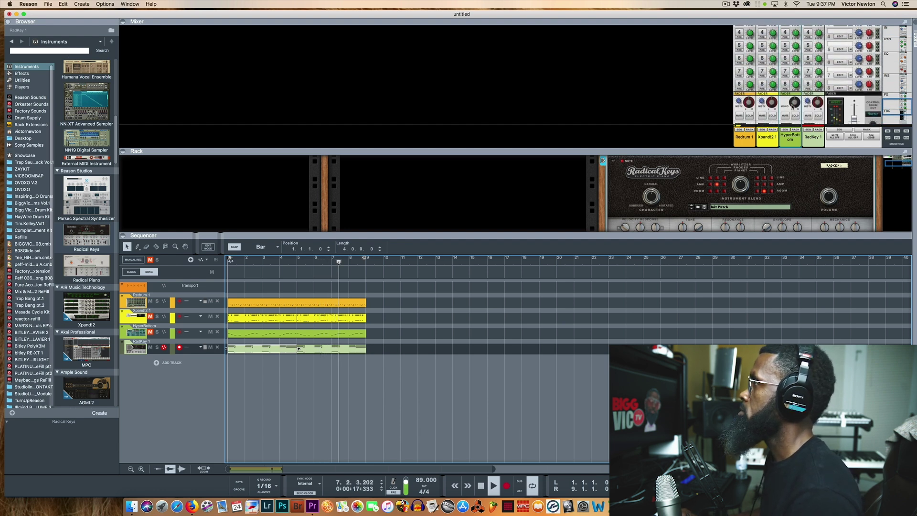
scroll(792, 106, down, 3)
scroll(806, 94, up, 10)
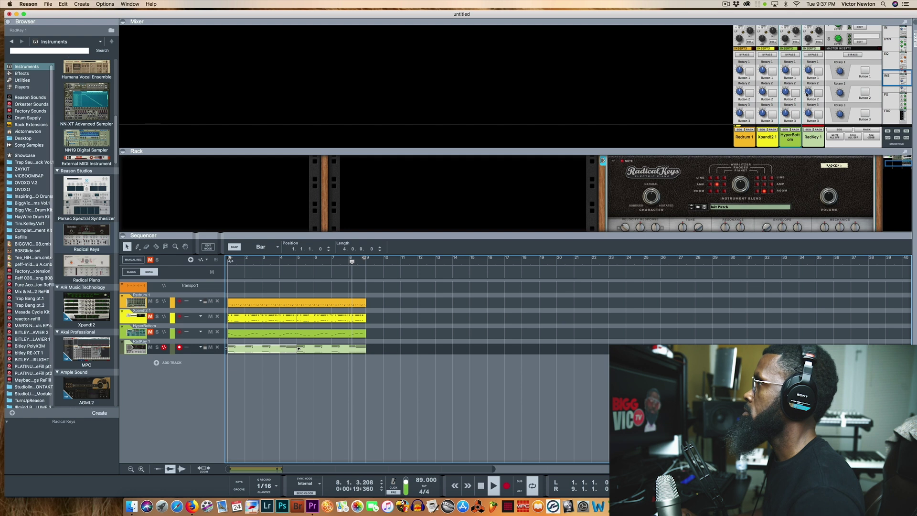
scroll(806, 94, up, 3)
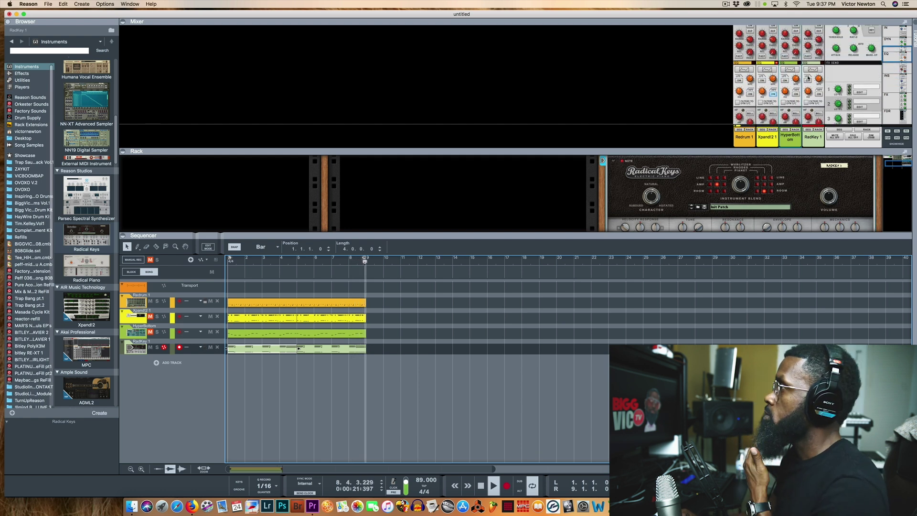
click(810, 71)
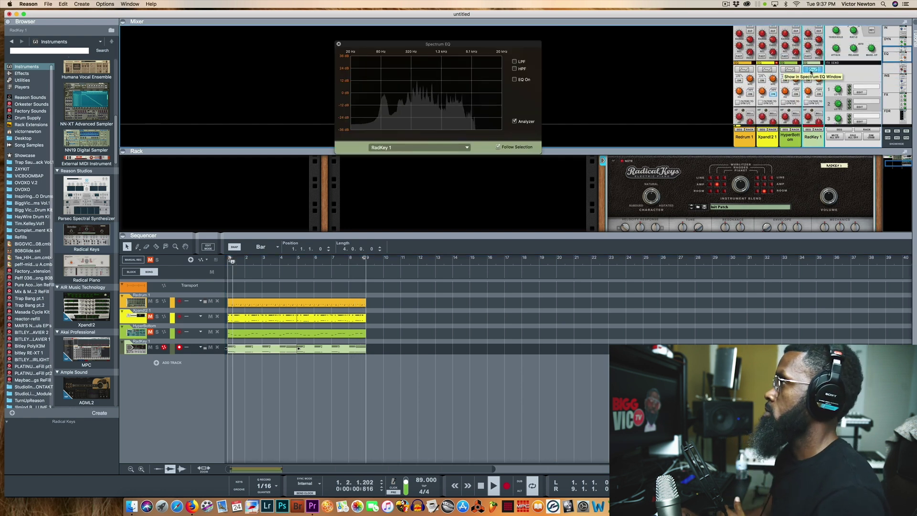
Enable the high-pass filter on RadKey 1 at 279.9 Hz and play the loop from the start.
click(514, 69)
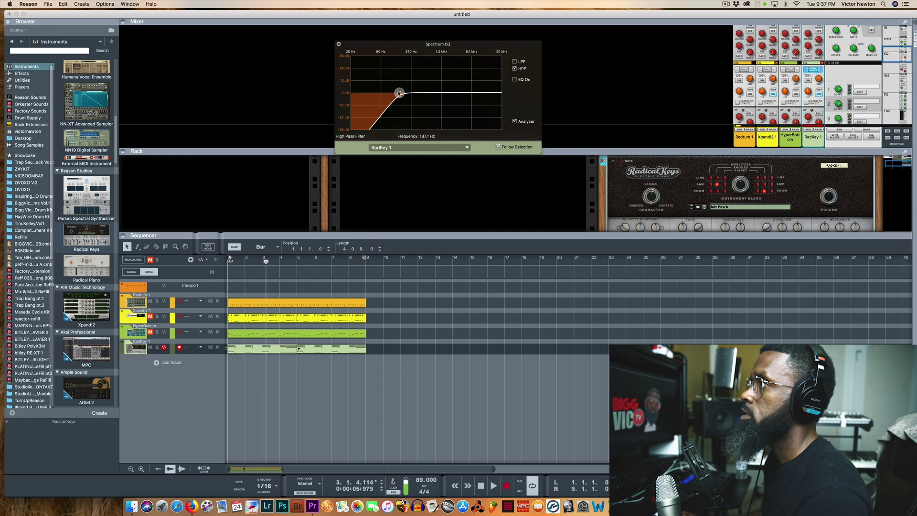
key(space)
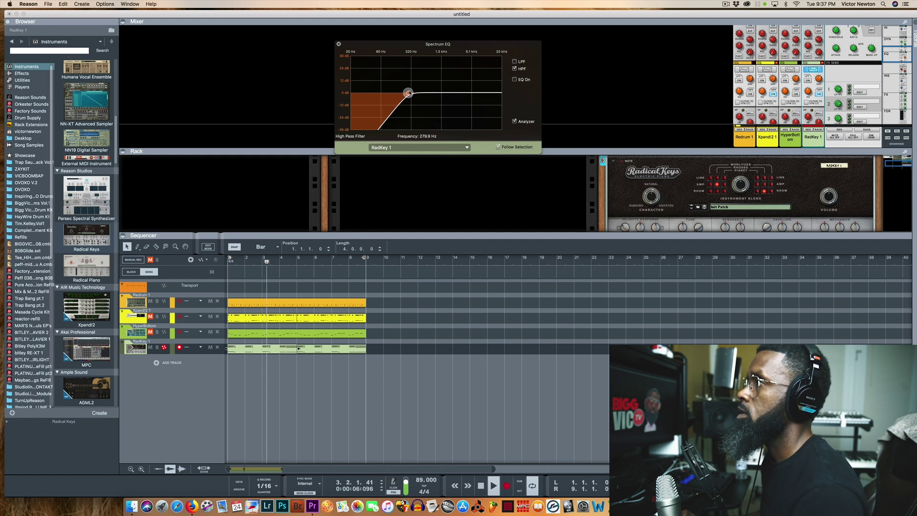
double_click(480, 486)
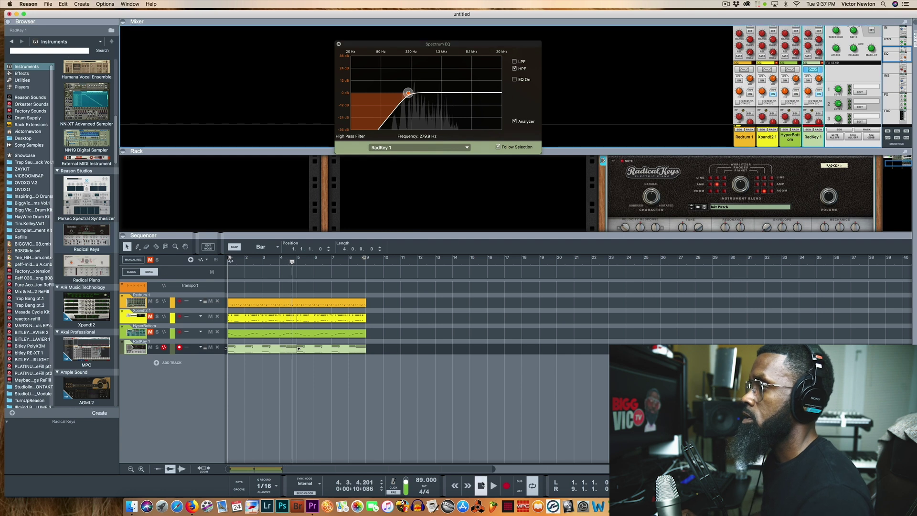
click(493, 486)
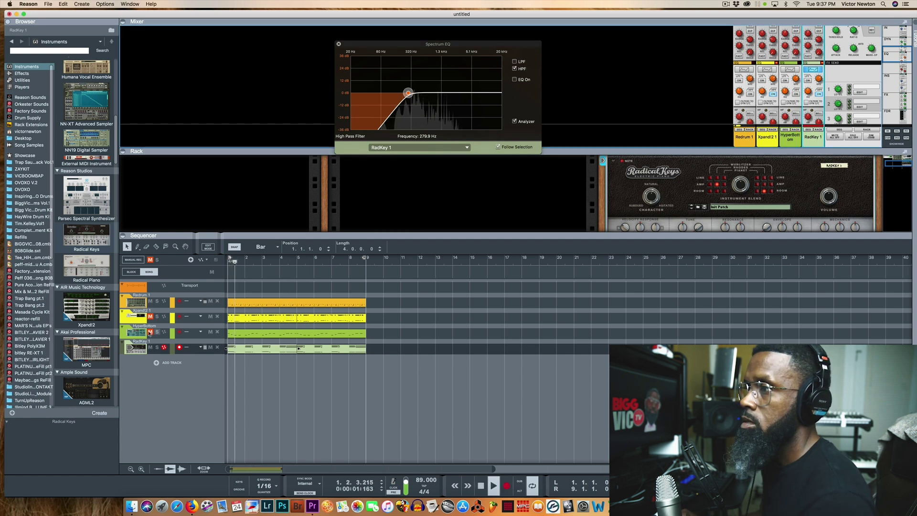
Unmute the HyperBottom track, delete its existing bass clip and return the stopped playback to the start.
click(249, 335)
key(Delete)
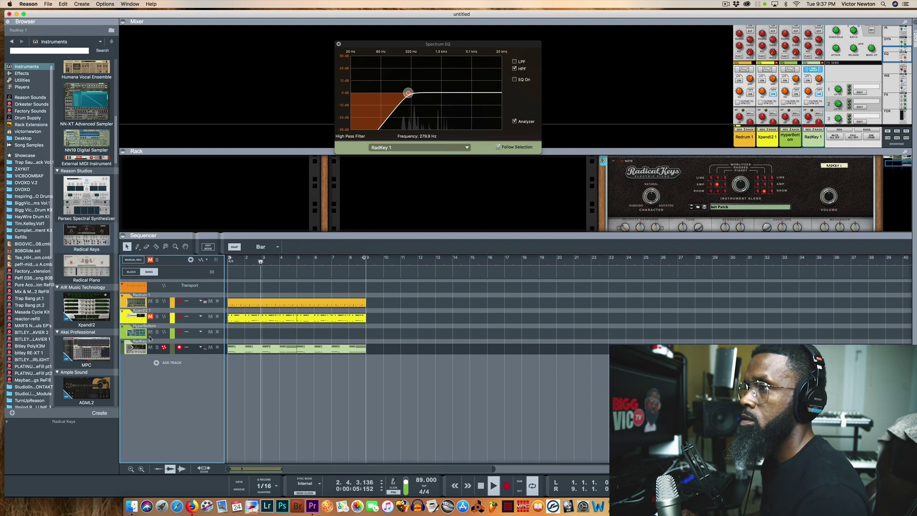
click(150, 336)
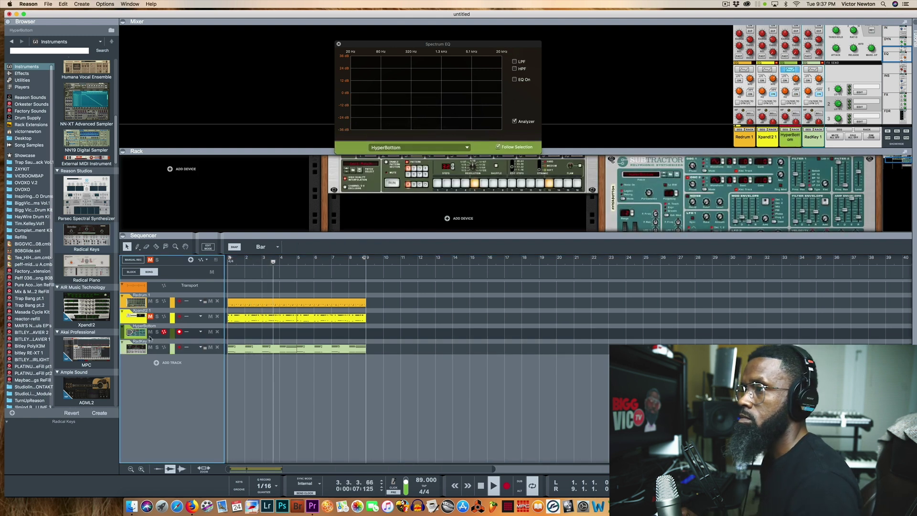
key(space)
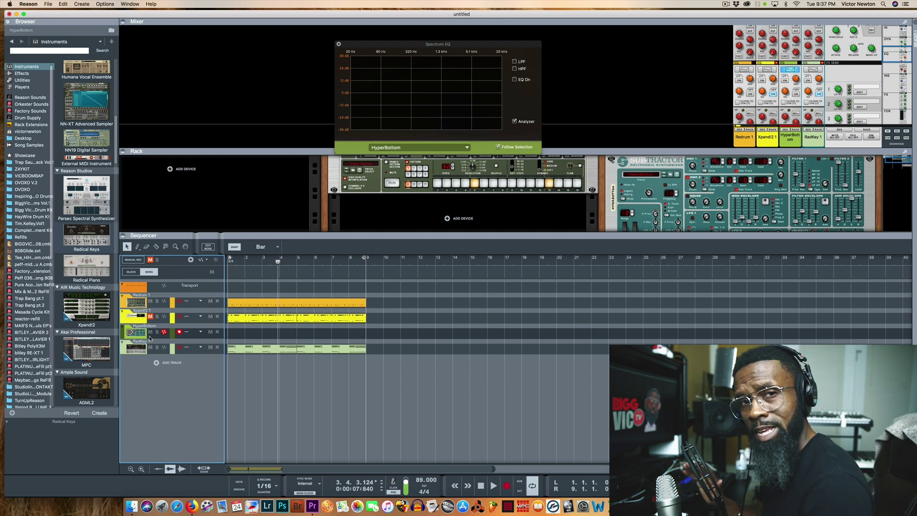
click(480, 485)
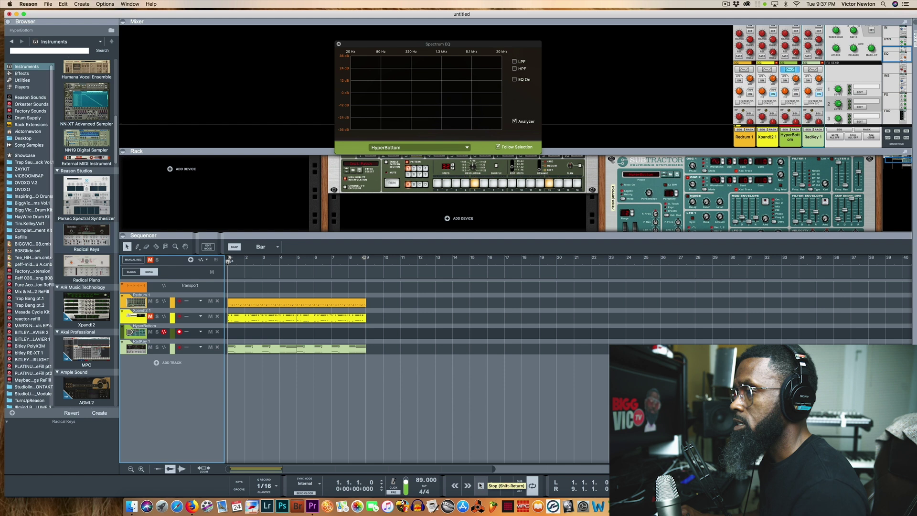
Play the loop while rehearsing a bass line on HyperBottom, and return the song position to the start.
click(493, 485)
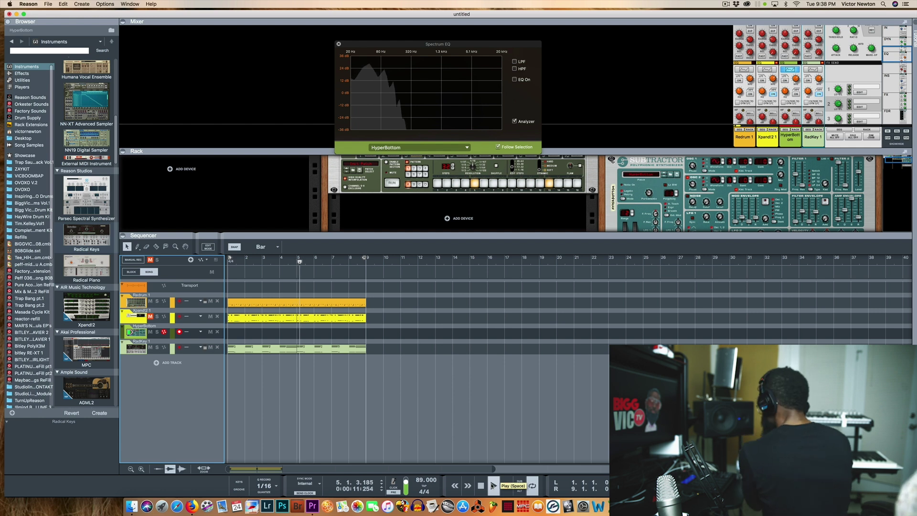
click(480, 485)
click(481, 485)
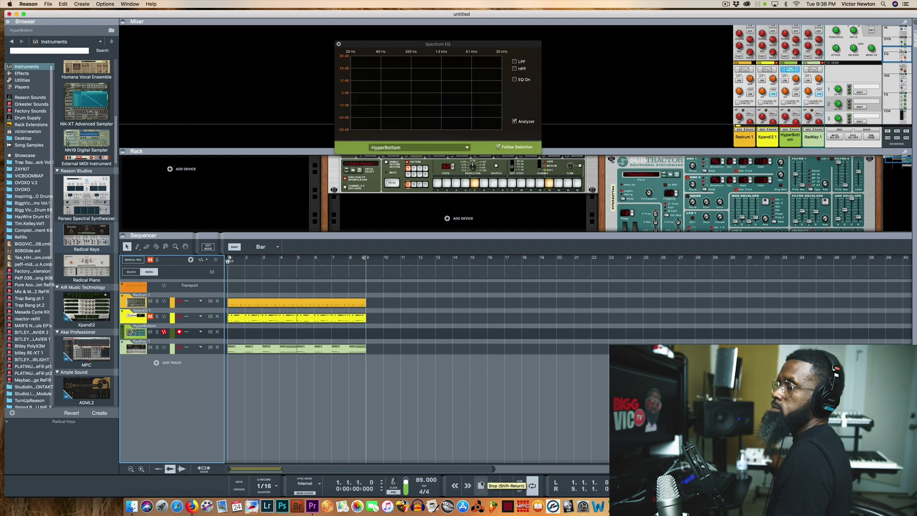
click(725, 5)
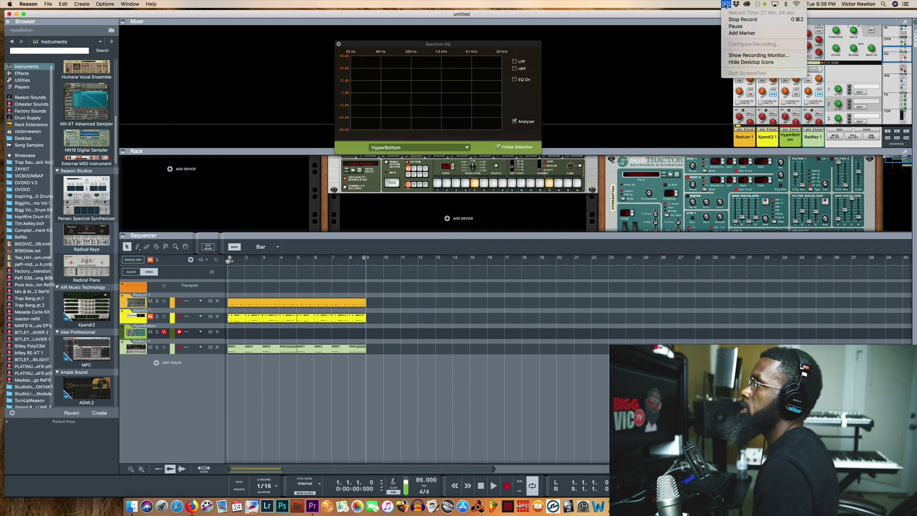
click(652, 23)
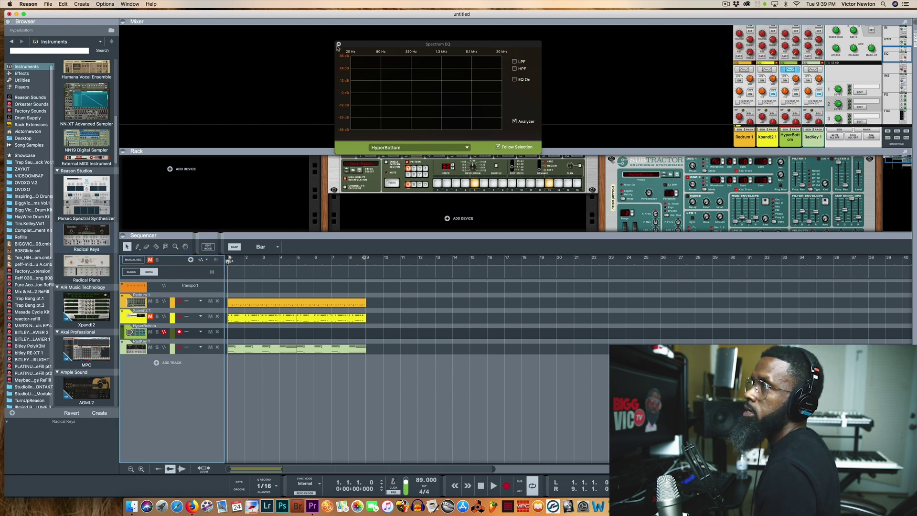
Close the Spectrum EQ window and record a bass line on the HyperBottom track from bar 1.
click(338, 44)
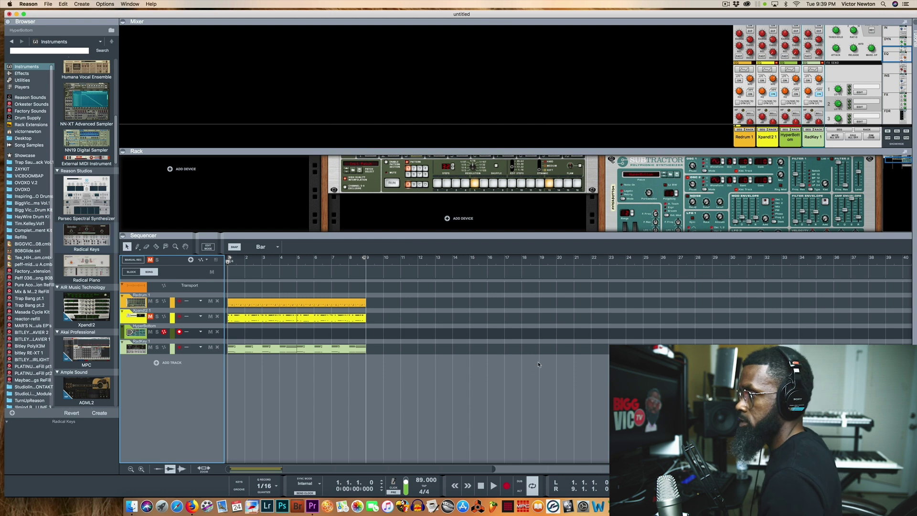
click(507, 484)
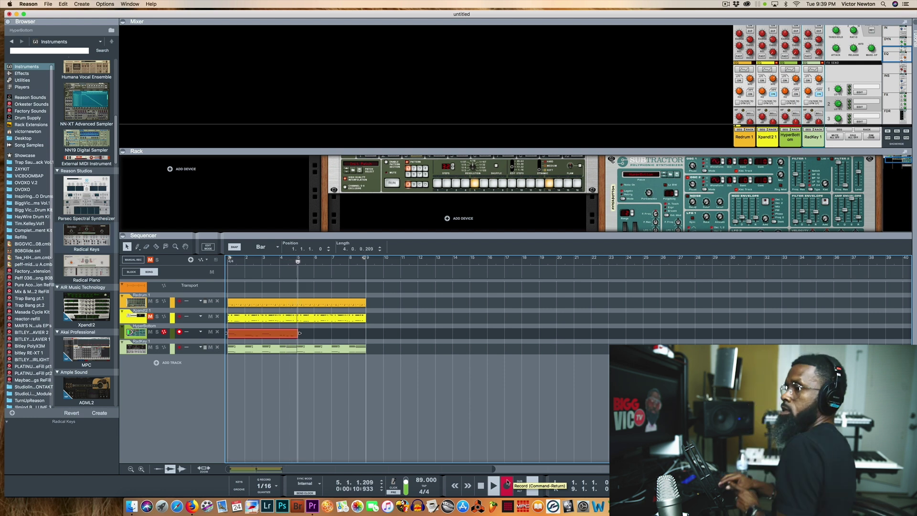
click(481, 485)
click(481, 485)
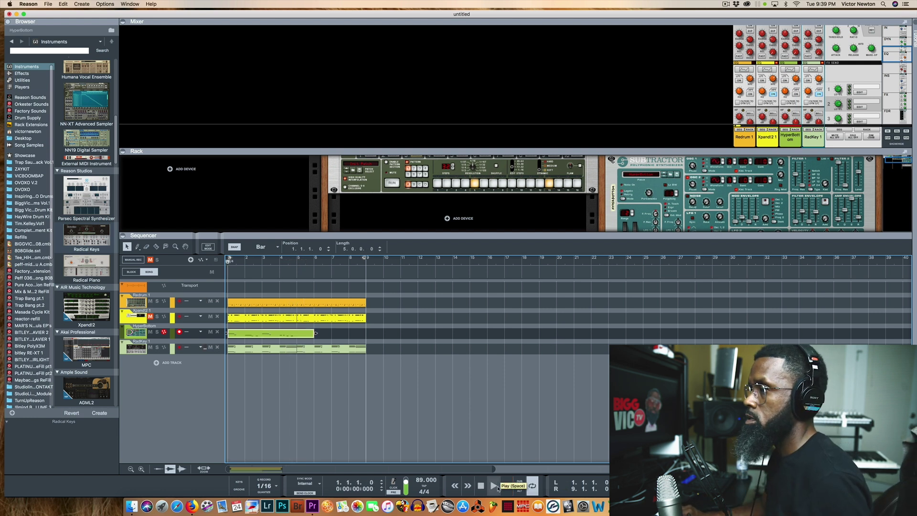
Trim the new HyperBottom clip to four bars and duplicate it at bar 5 while the loop plays.
click(493, 485)
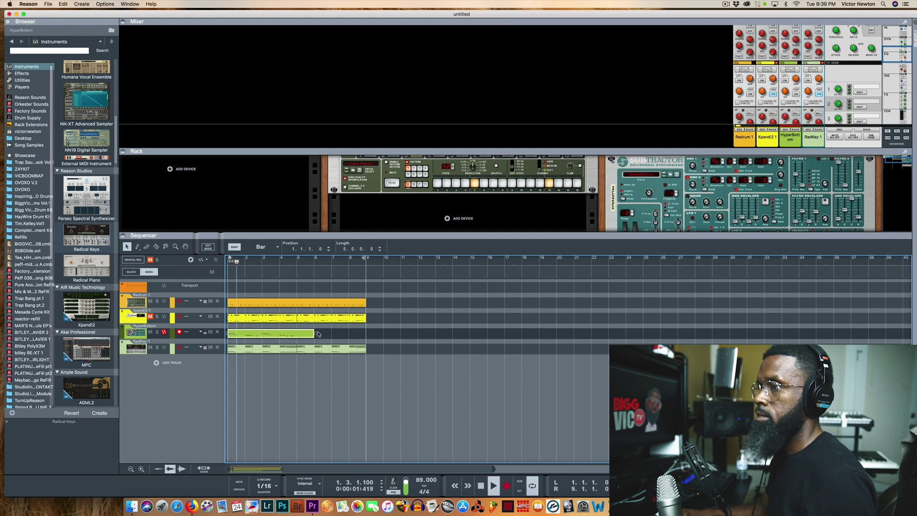
drag(315, 332, 296, 333)
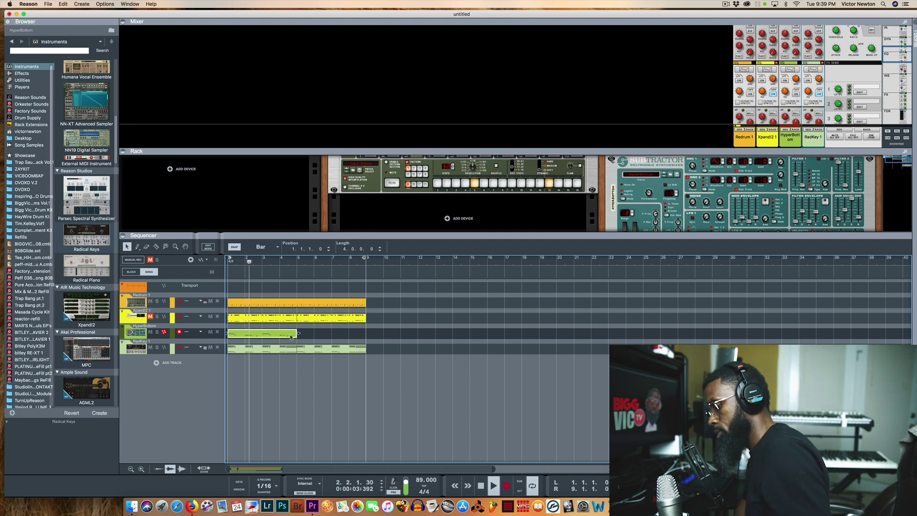
key(super+d)
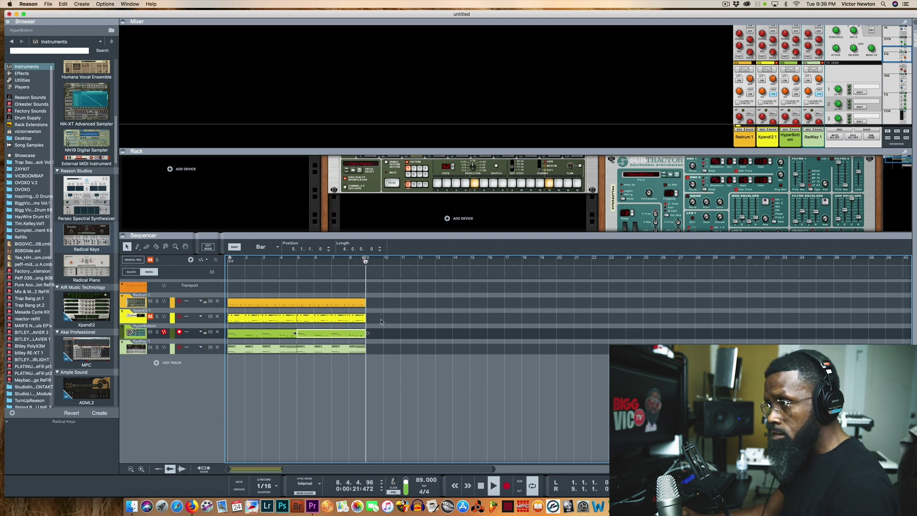
Return the song to the start and record a new part on the Xpand!2 track across the eight-bar loop.
double_click(481, 485)
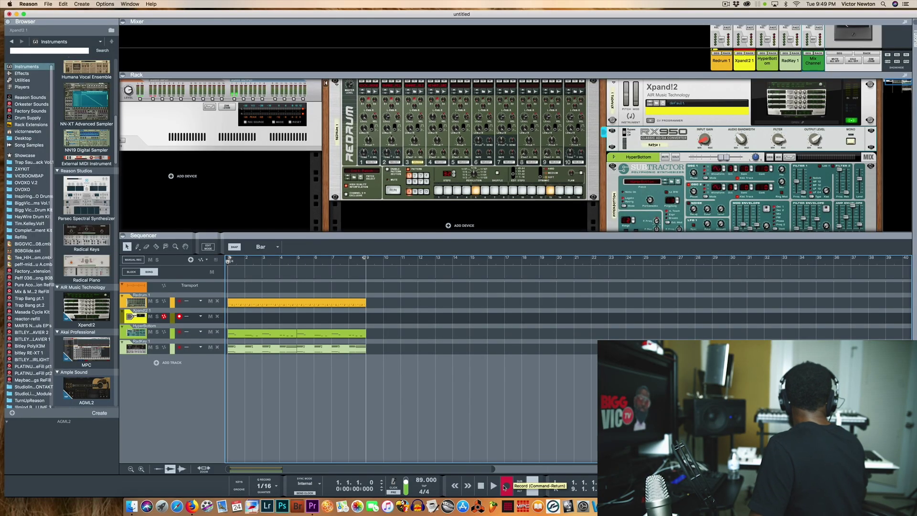
click(503, 486)
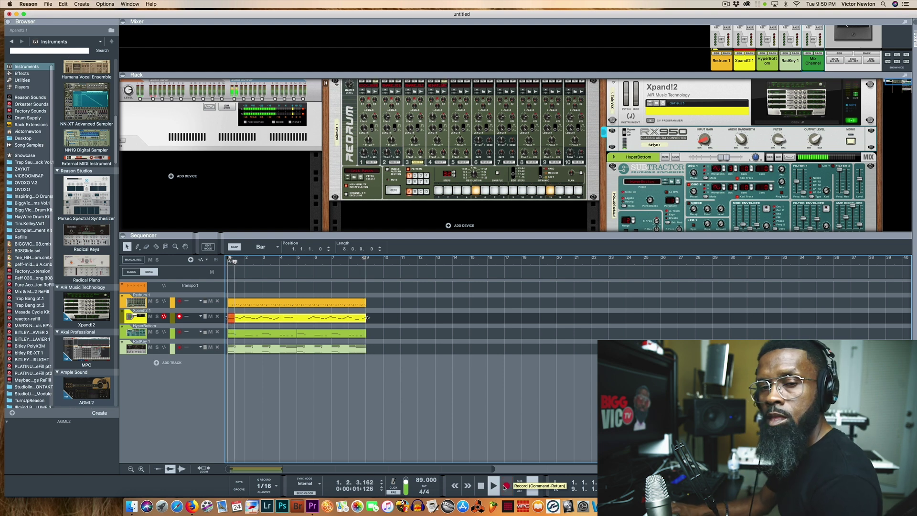
click(505, 486)
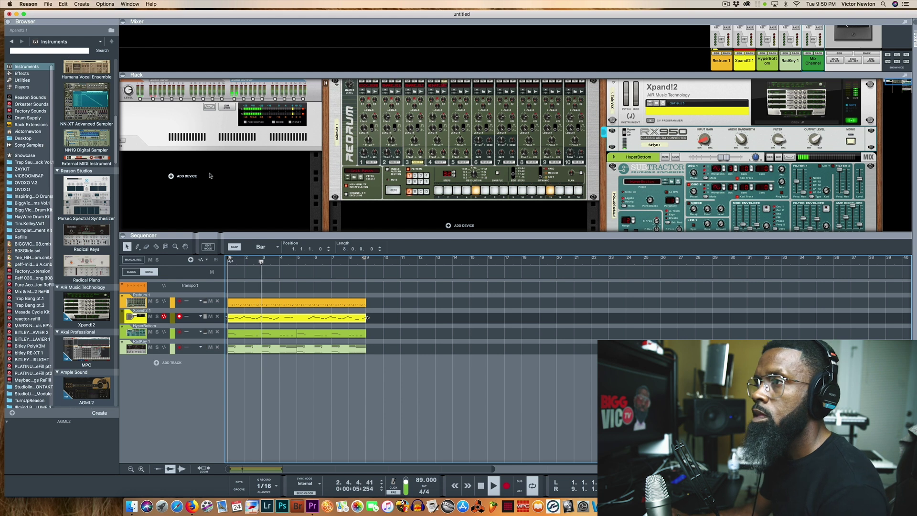
Add an RV-7 Digital Reverb from the effects browser to the rack beneath the Master Section.
click(21, 73)
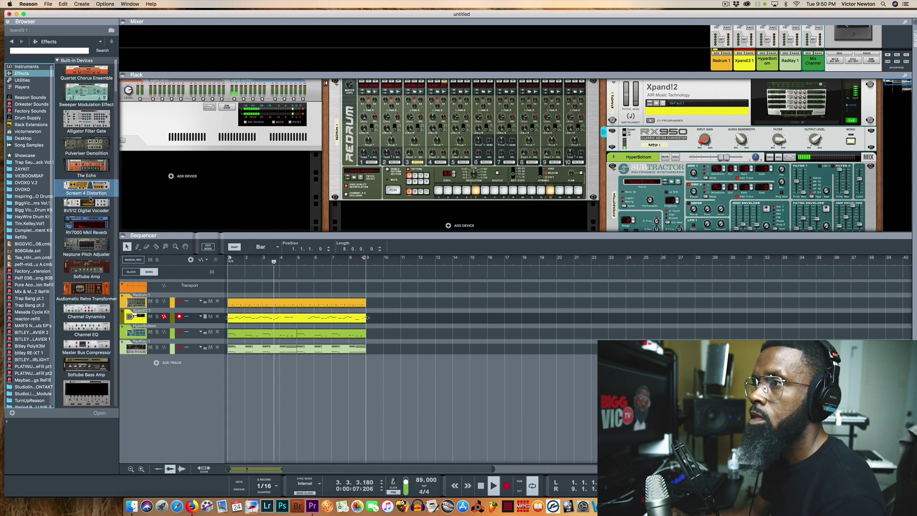
scroll(87, 215, down, 10)
drag(84, 234, 182, 181)
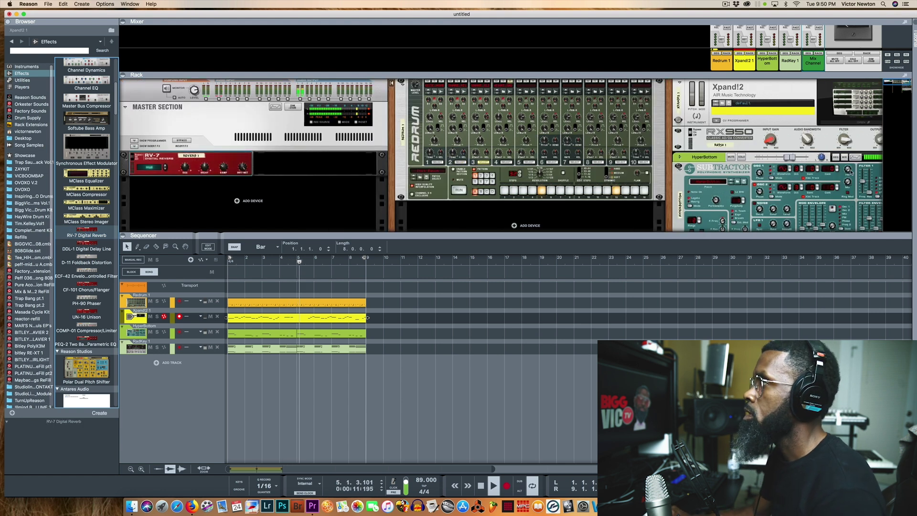
Enlarge the mixer and enable FX send 1 on the Xpand!2 channel at -12.04 dB to feed the reverb.
drag(825, 72, 825, 181)
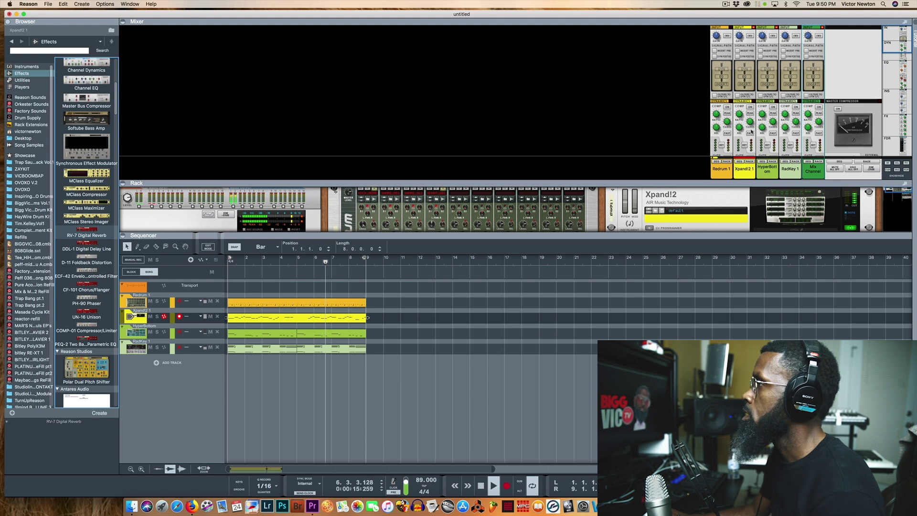
scroll(751, 131, down, 5)
scroll(743, 126, down, 6)
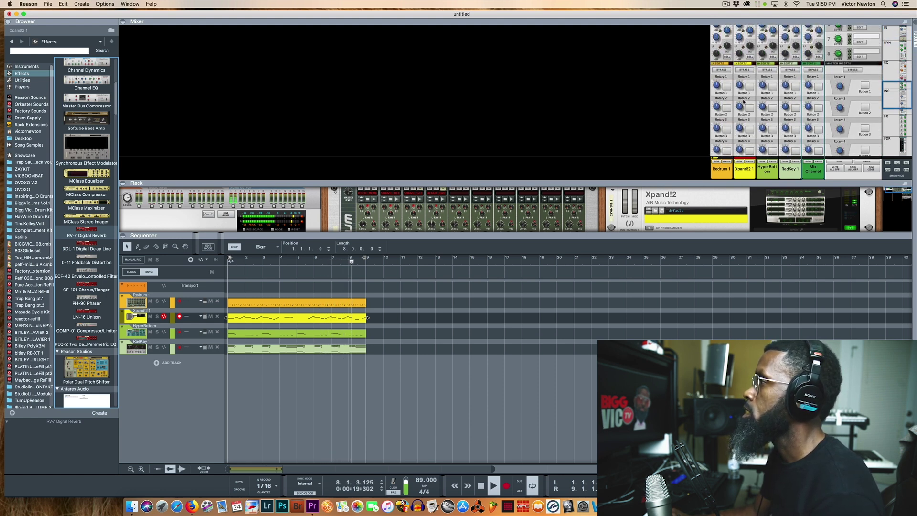
scroll(743, 101, down, 5)
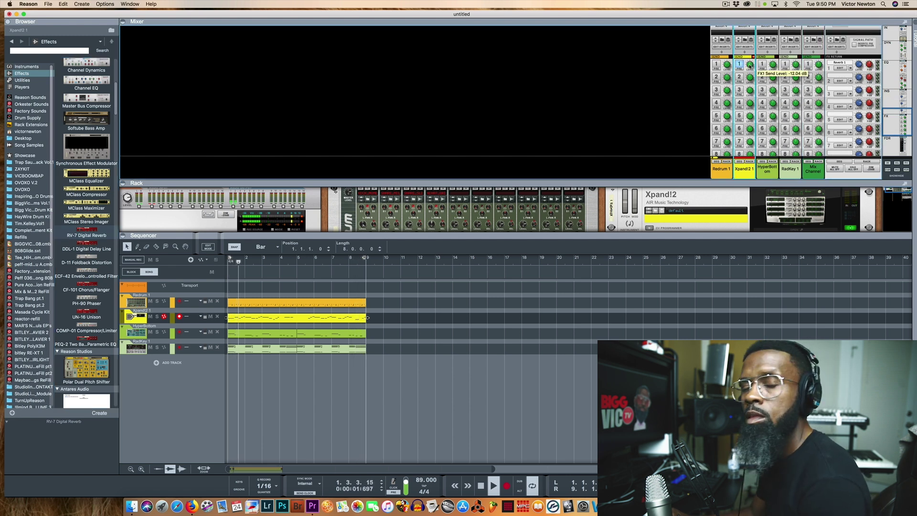
scroll(749, 65, up, 2)
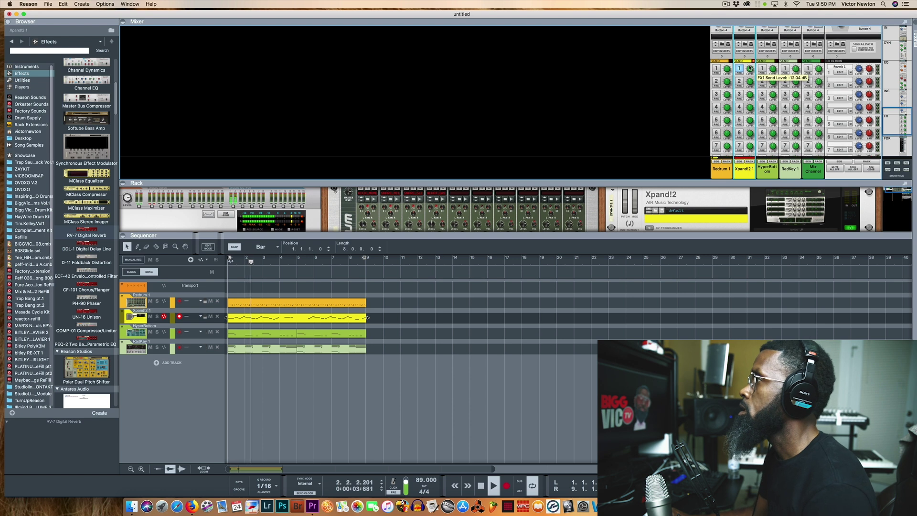
scroll(750, 68, up, 2)
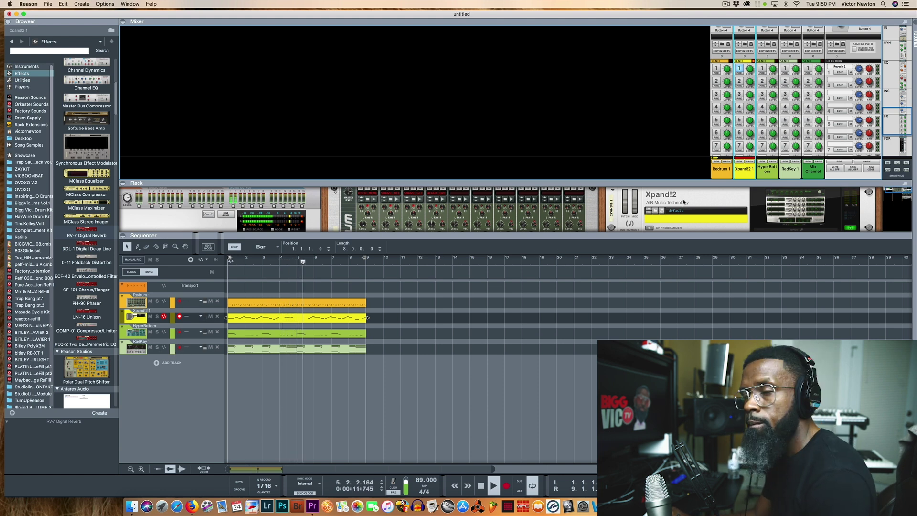
click(726, 4)
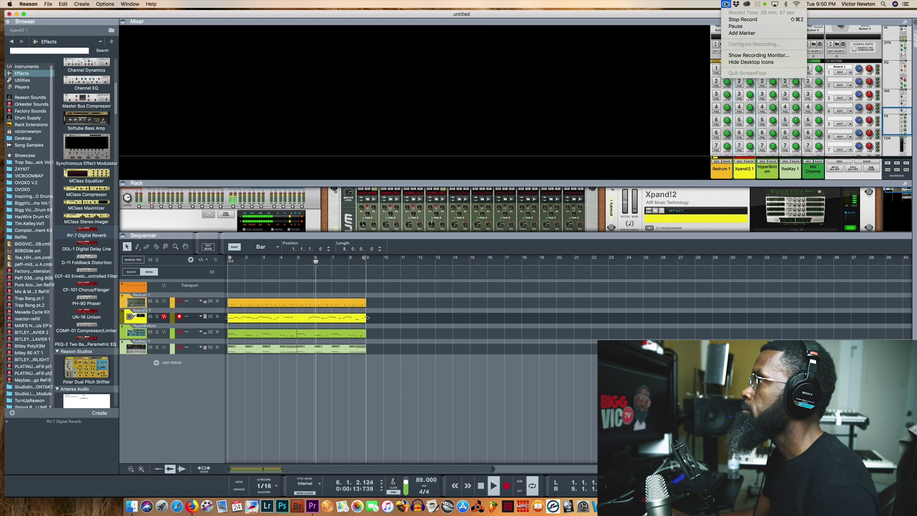
click(698, 16)
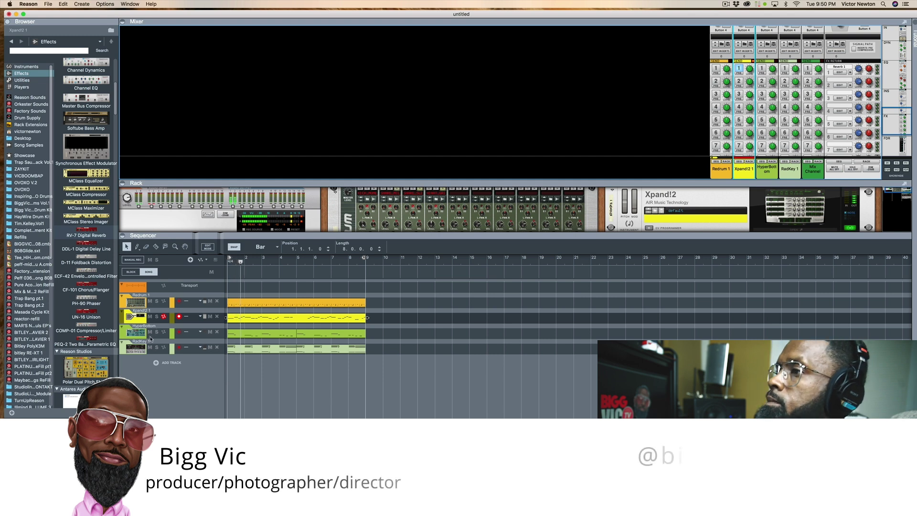
Toggle the Redrum track's mute while the loop plays, and return the stopped song to the start.
click(150, 301)
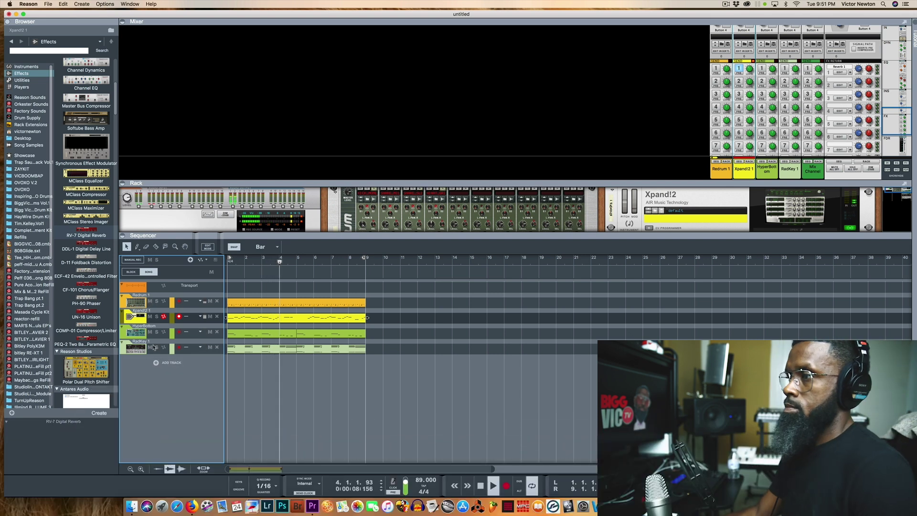
double_click(481, 485)
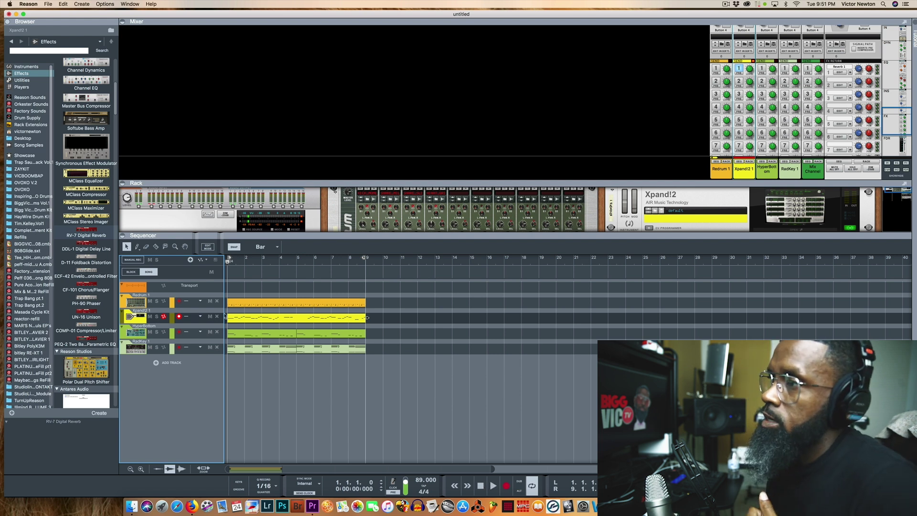
Open the Redrum clip in edit mode to examine its drum notes and velocities, and return to the arrangement.
click(241, 310)
click(252, 290)
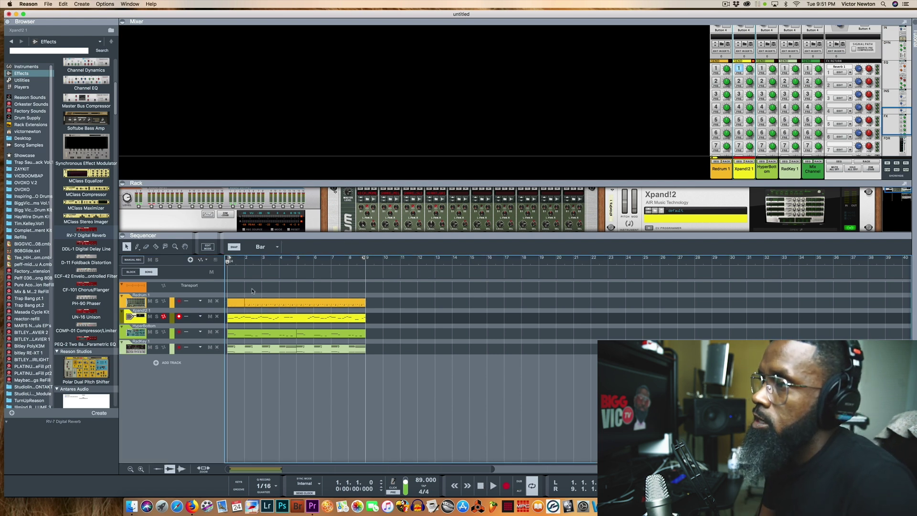
double_click(251, 303)
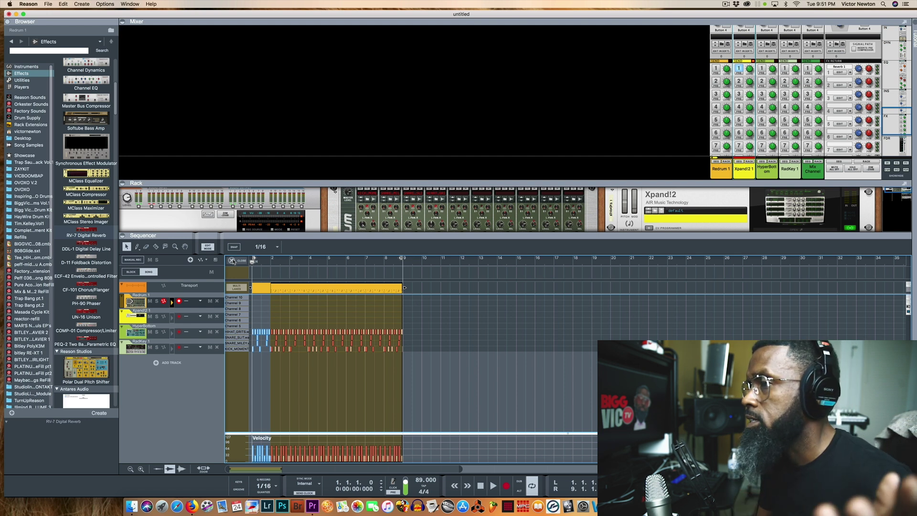
click(232, 260)
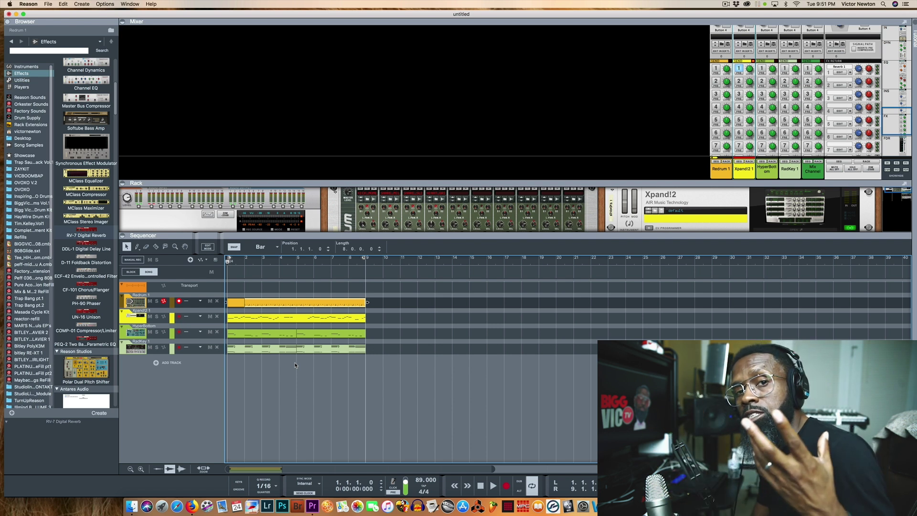
Play the loop and mute the Xpand!2 track to hear the beat without it.
click(493, 486)
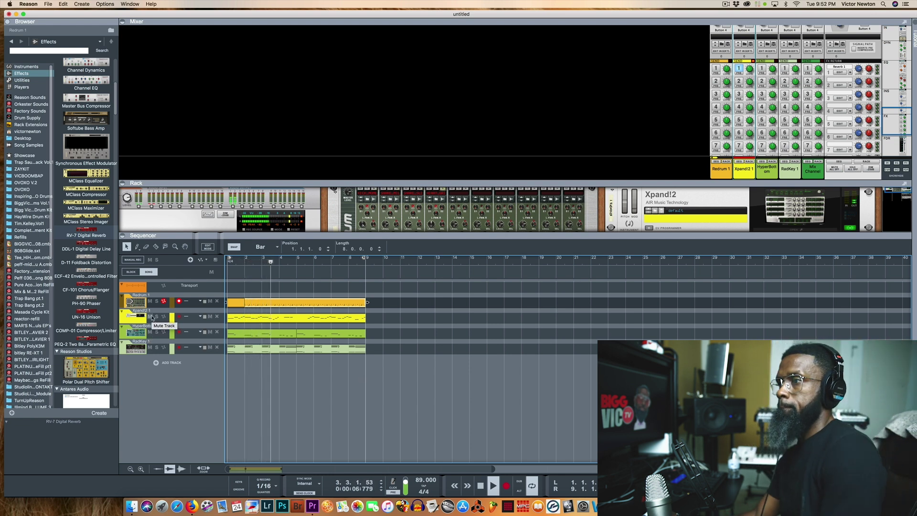
click(151, 317)
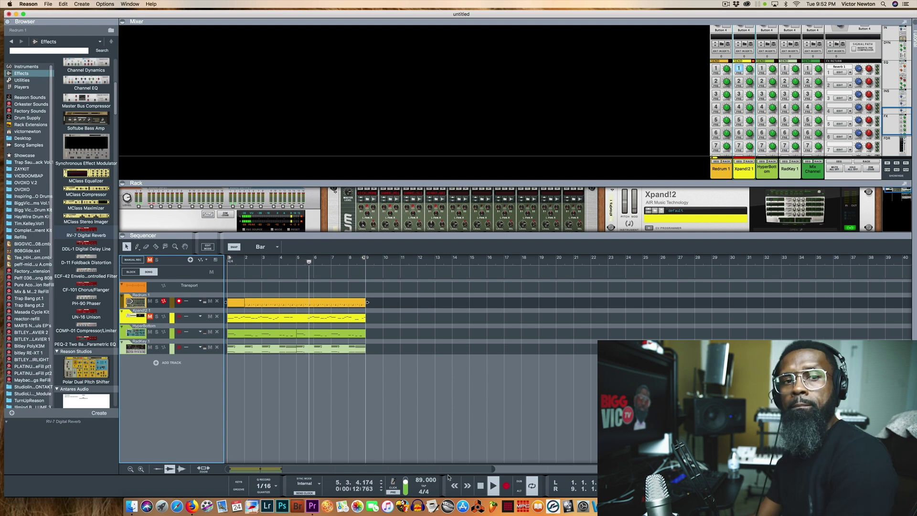